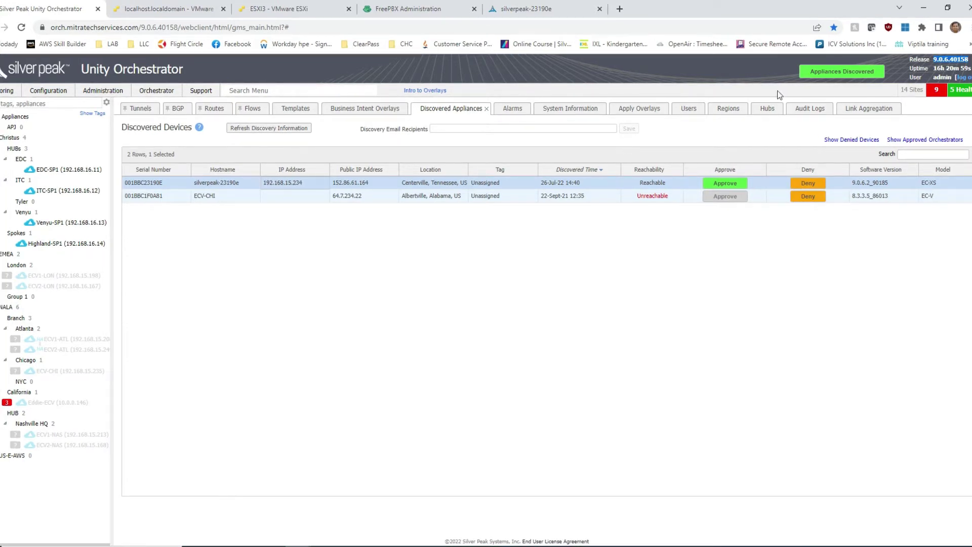
Highlight the Orchestrator release 9.0.6.40158 and the appliance IP 192.168.15.234
left_click(969, 63)
left_click_drag(969, 64, 934, 65)
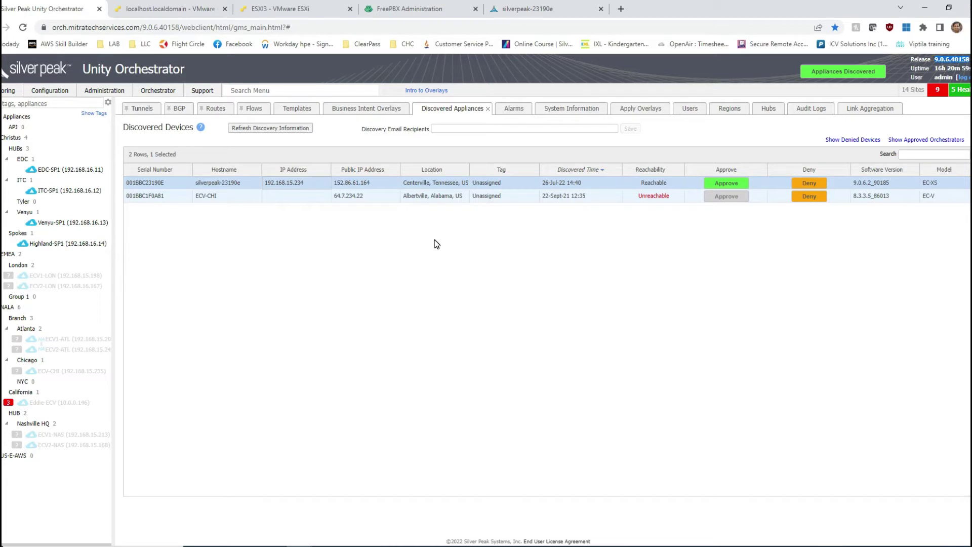
left_click_drag(306, 186, 267, 189)
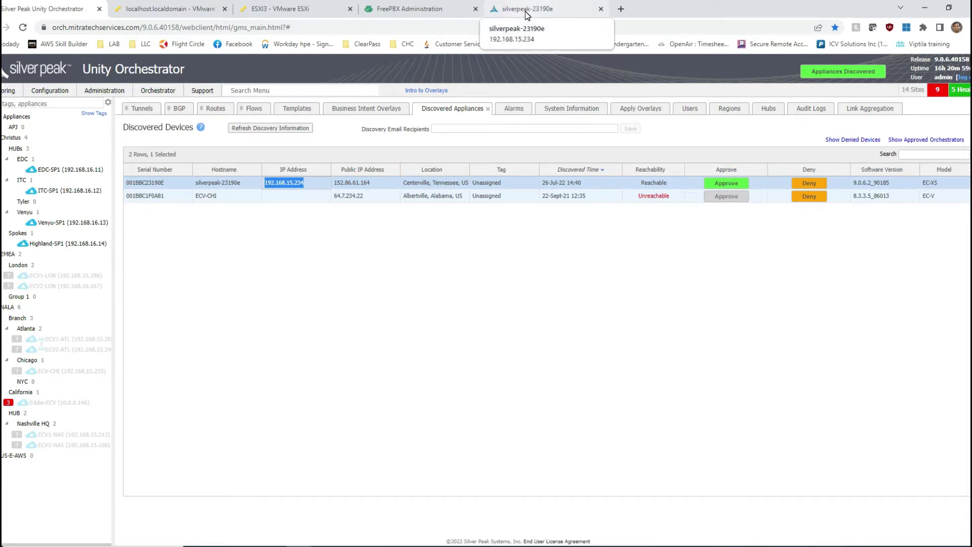
Sign in to the silverpeak-23190e Appliance Manager with the admin account
left_click(527, 9)
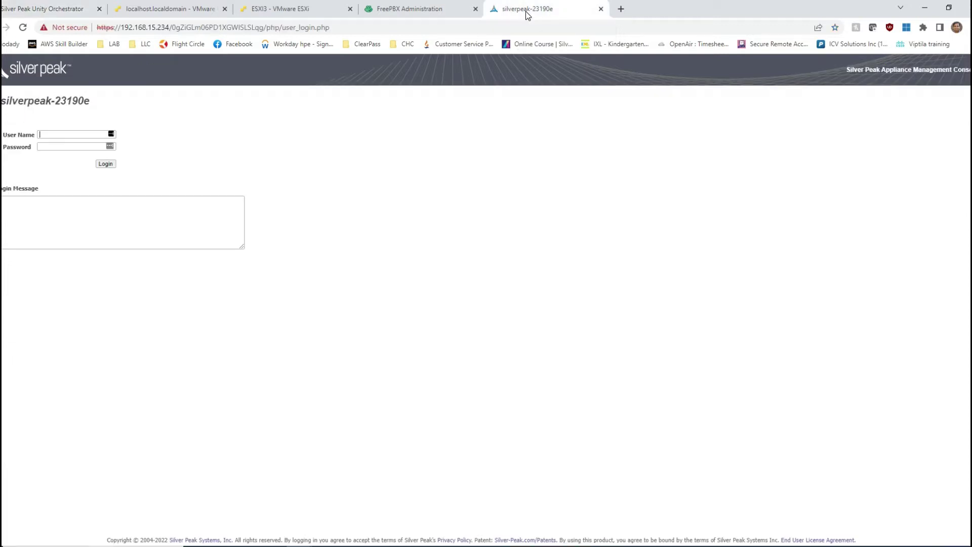
left_click(81, 133)
type("admin")
key("Tab")
type("admin")
key("Return")
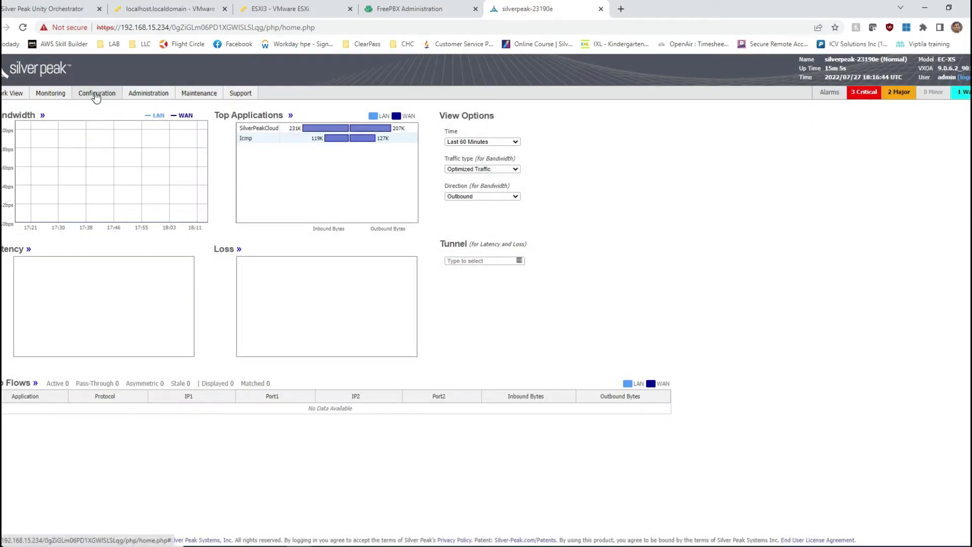
Go to Configuration > Link Aggregation
left_click(96, 96)
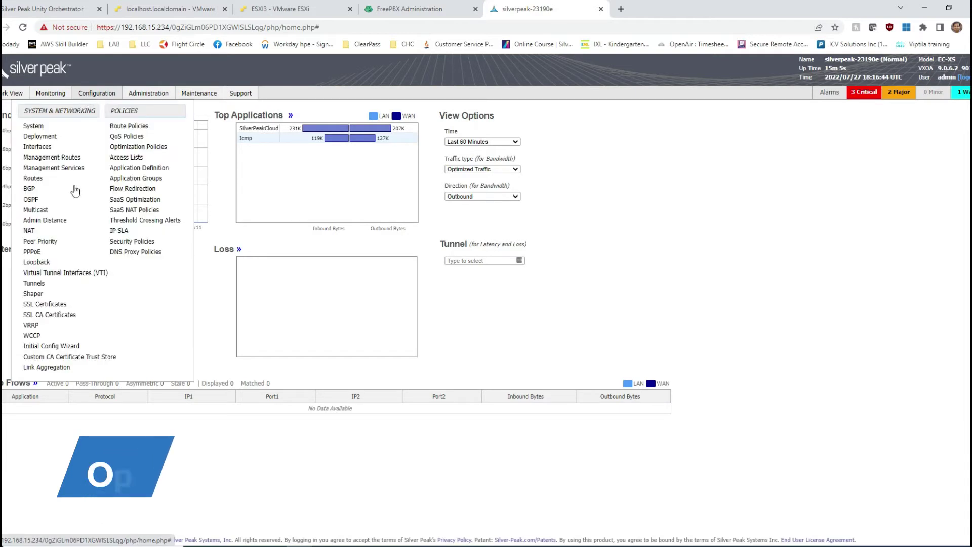
left_click(96, 94)
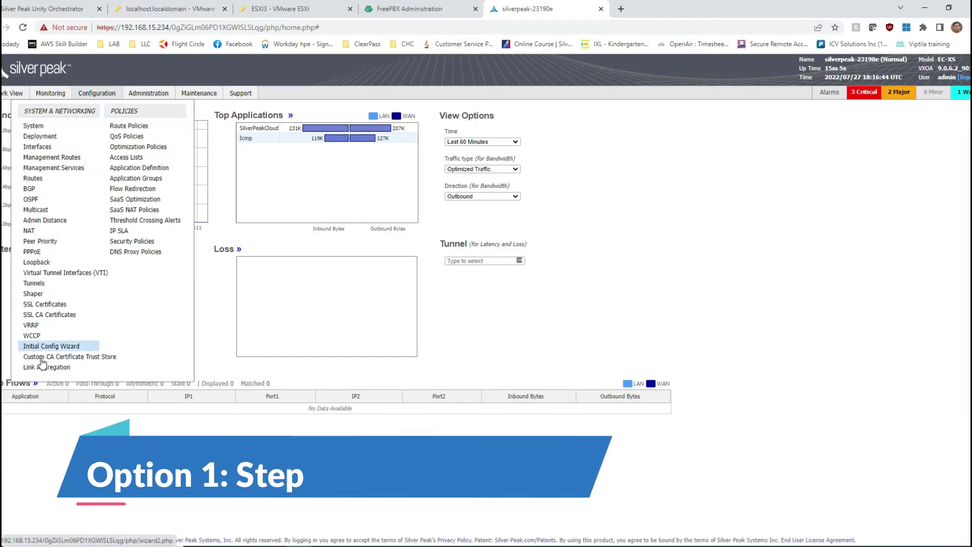
left_click(42, 368)
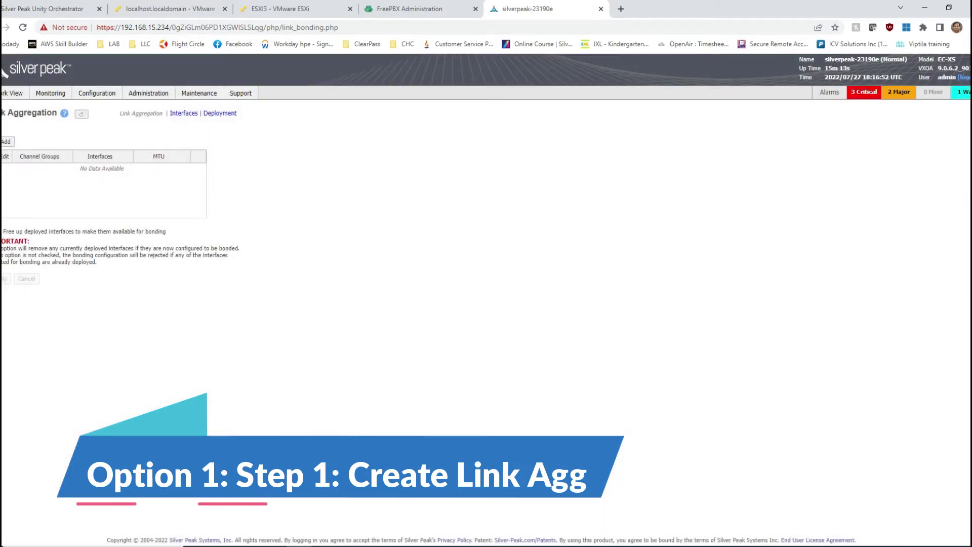
Preview a new bwan0 channel group, then close the form without adding it
left_click(6, 144)
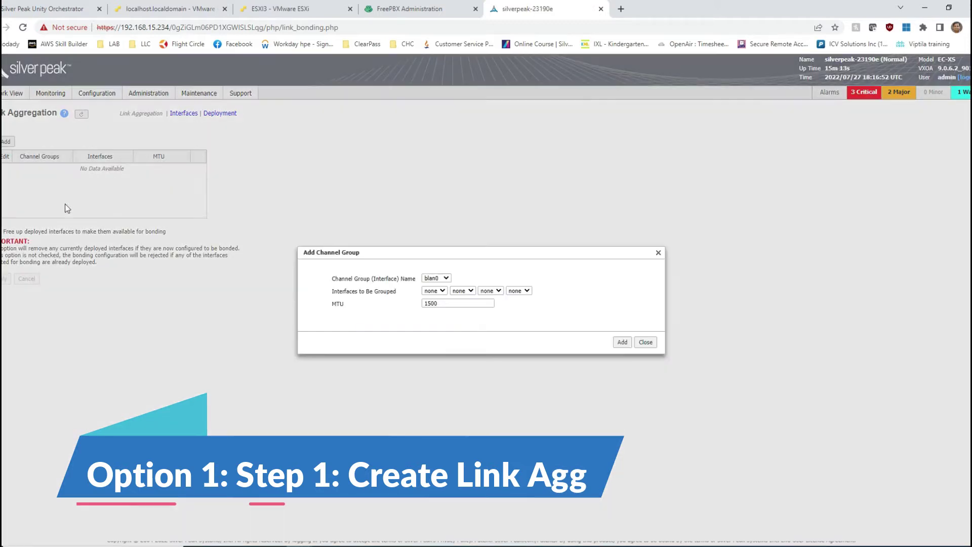
left_click(434, 278)
left_click(433, 294)
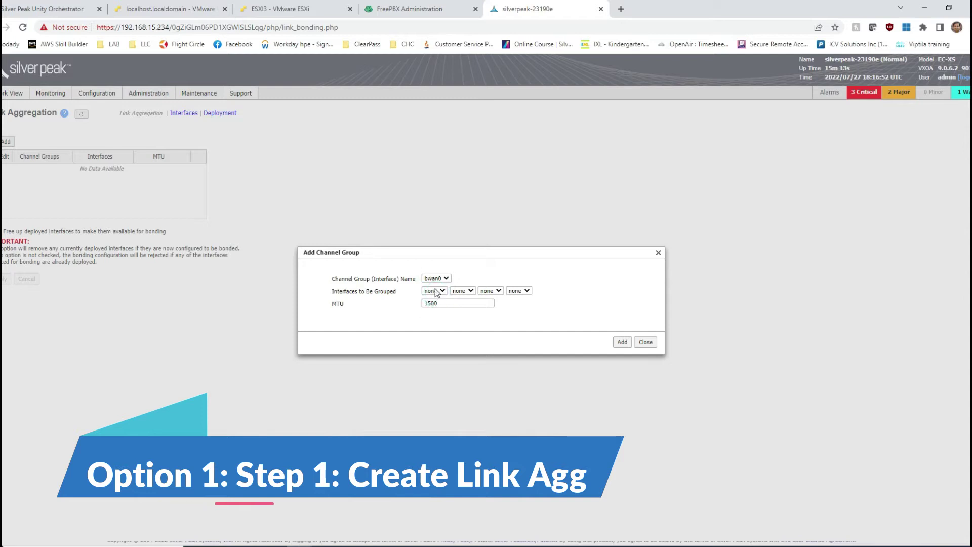
left_click(438, 280)
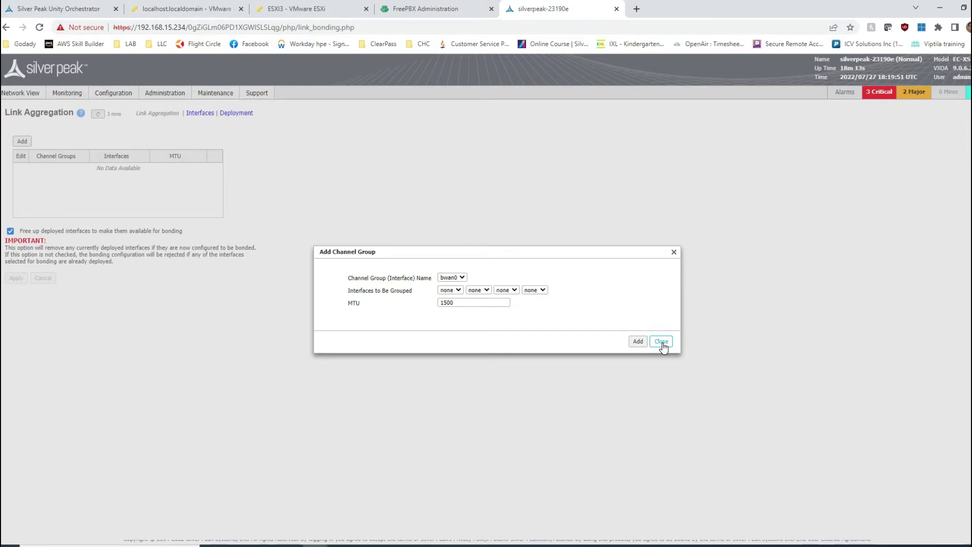
left_click(662, 341)
On TORSW1, enter config mode and review the EtherChannel summary and Port-channel20's config
left_click(378, 545)
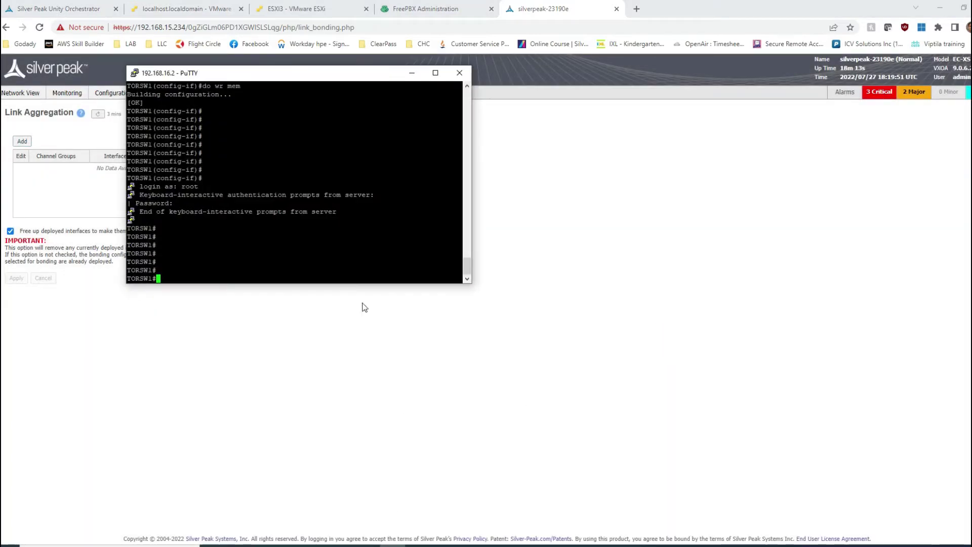
type("config t")
key("Return")
type("do sh etherc sum")
key("Return")
type("do sh run int po20")
key("Return")
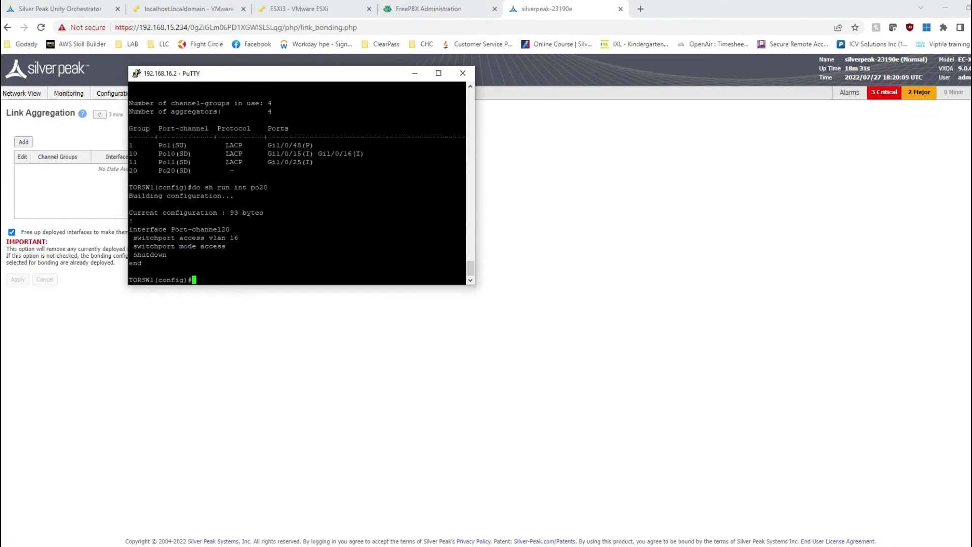
left_click_drag(133, 238, 226, 246)
Put Gi1/0/33-34 on access VLAN 16 in channel group 20, mode on
type("int gi")
type(" range g1/0/33-34")
key("Return")
type("switchport access vlan 16  switchport mode access")
key("Return")
type("cha")
key("Tab")
type("g")
type("20 mode ?")
left_click_drag(136, 254, 292, 256)
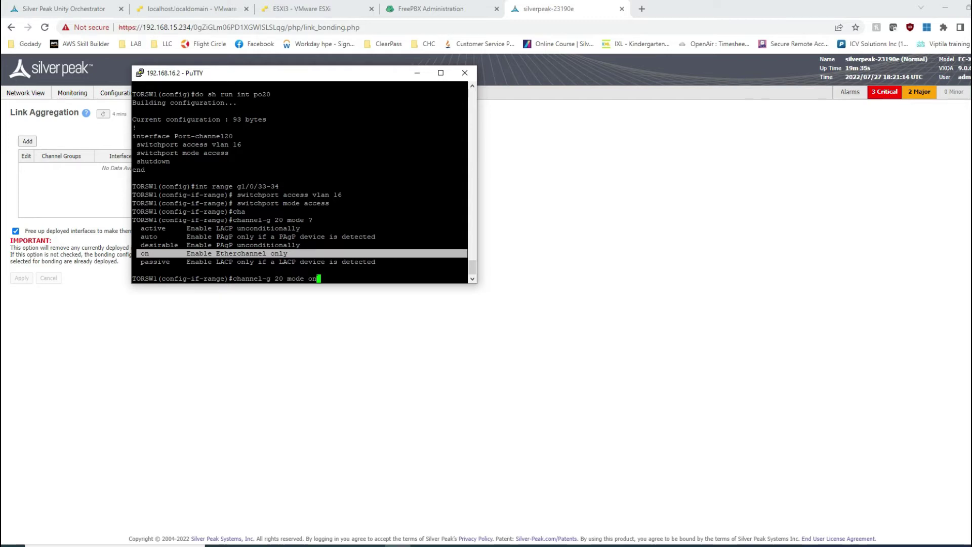
key("Return")
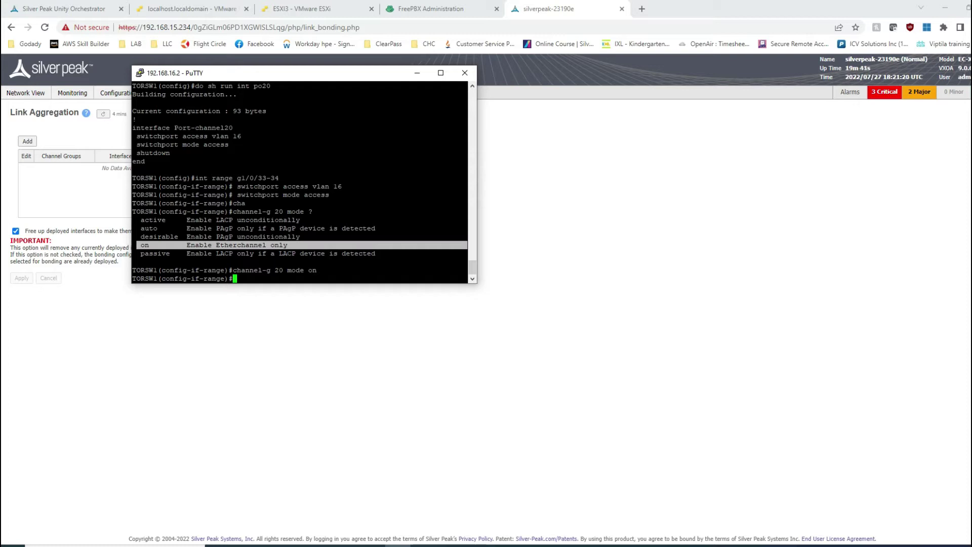
Enable Port-channel20 with no shut and verify it bundles Gi1/0/33 and Gi1/0/34
type("int po20")
key("Return")
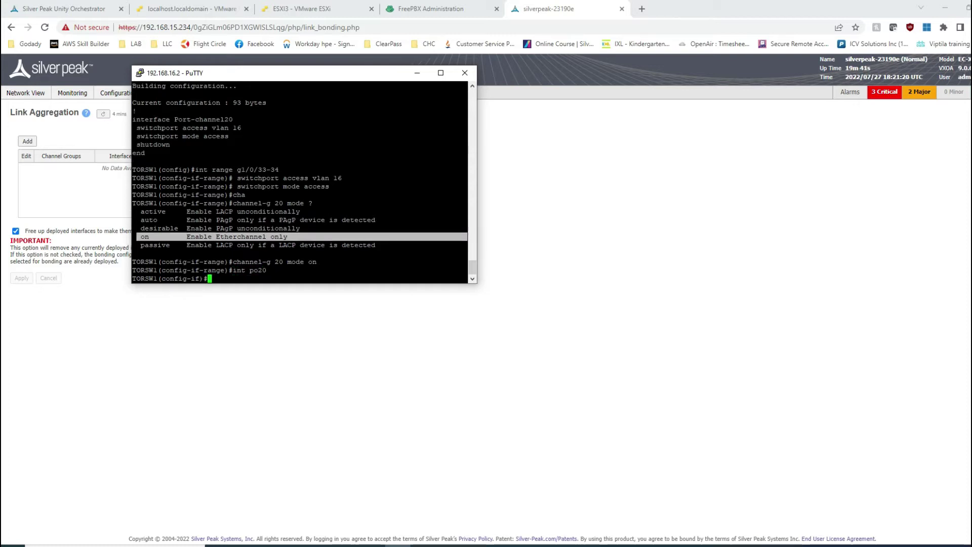
type("no shut")
key("Return")
type("do sh run int po20")
key("Return")
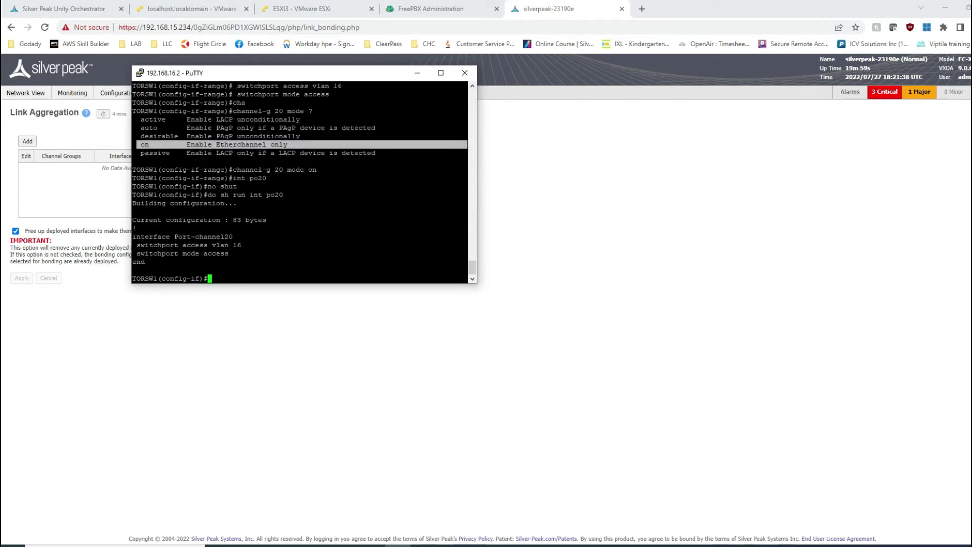
type("do sh etherc s20 si")
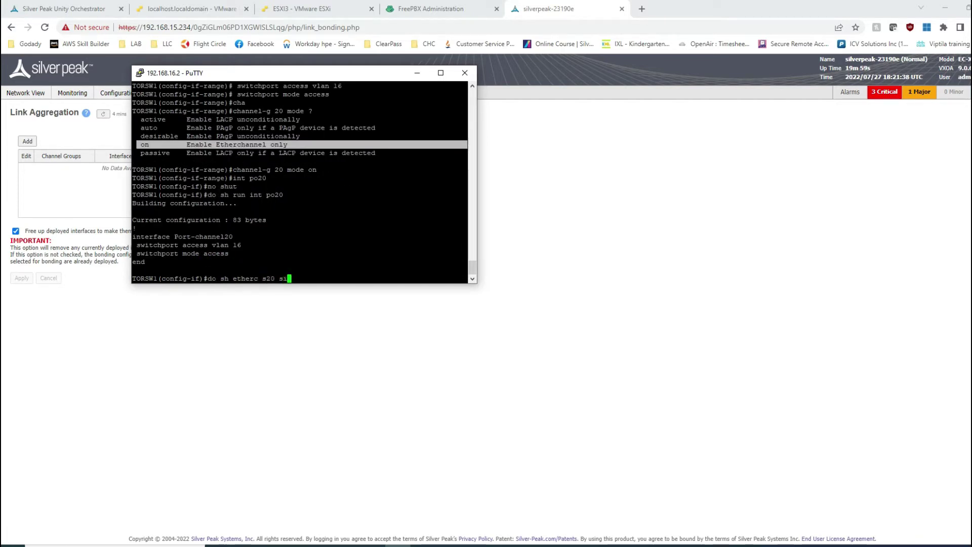
key("BackSpace")
key("BackSpace")
key("BackSpace")
key("BackSpace")
key("BackSpace")
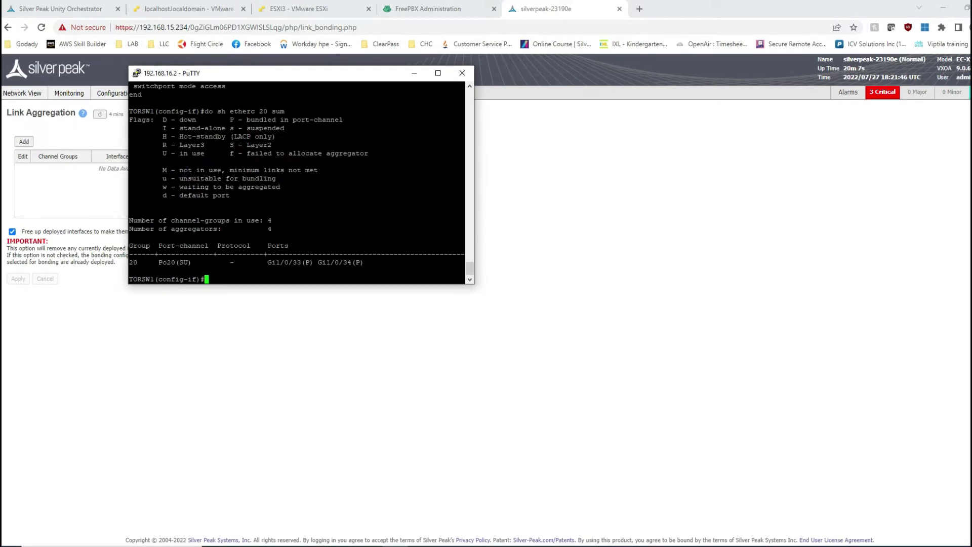
left_click_drag(280, 263, 364, 263)
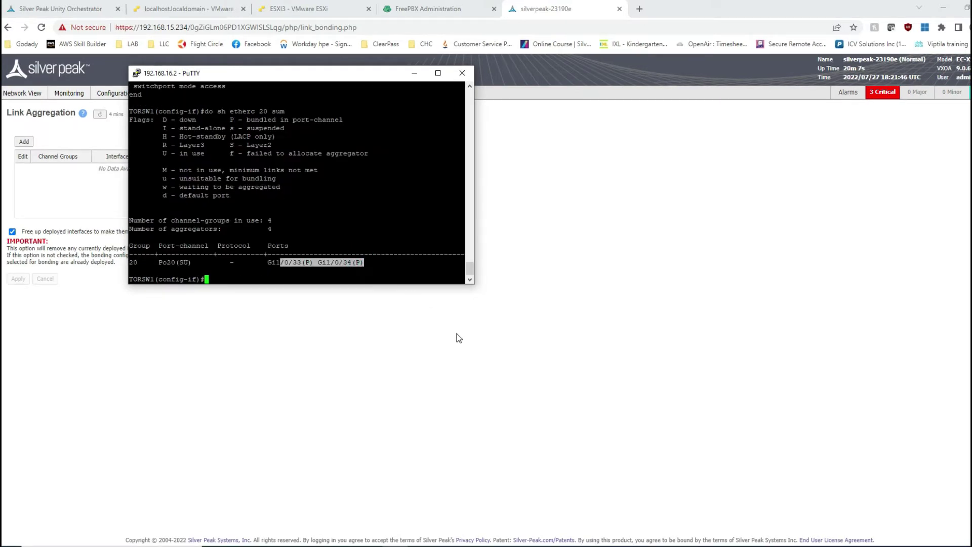
Add channel group bwan0 bonding wan0 and wan1, then apply and save the changes
left_click(21, 142)
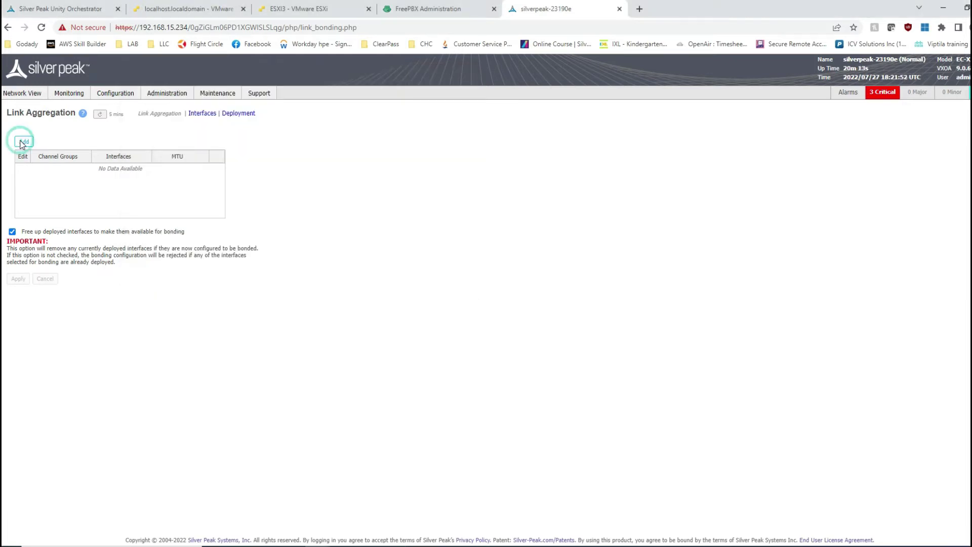
left_click(450, 278)
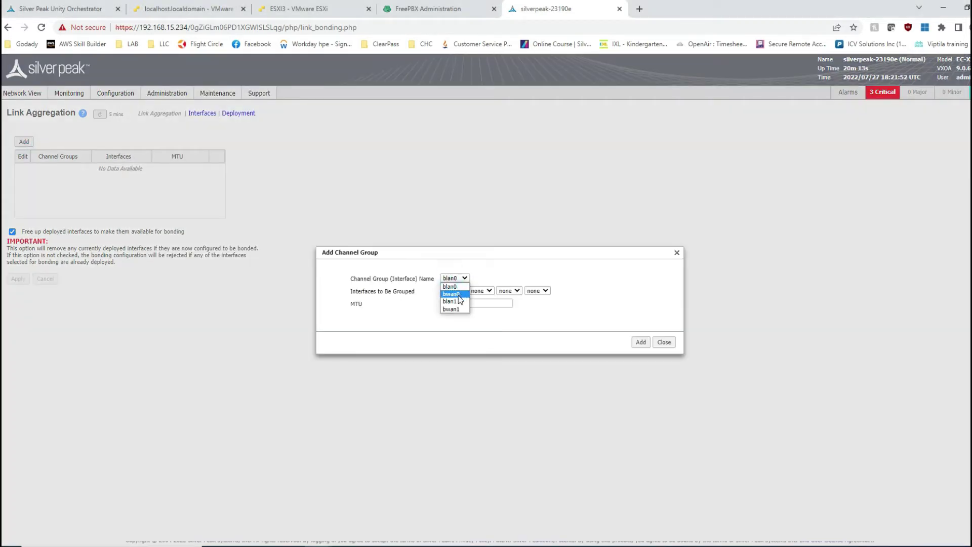
left_click(456, 294)
left_click(459, 292)
left_click(462, 314)
left_click(481, 291)
left_click(486, 321)
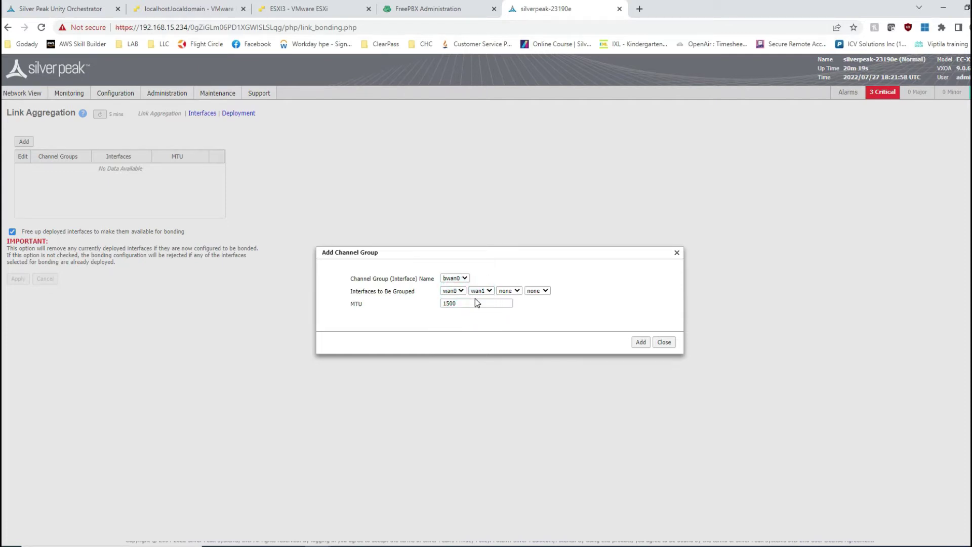
left_click(641, 343)
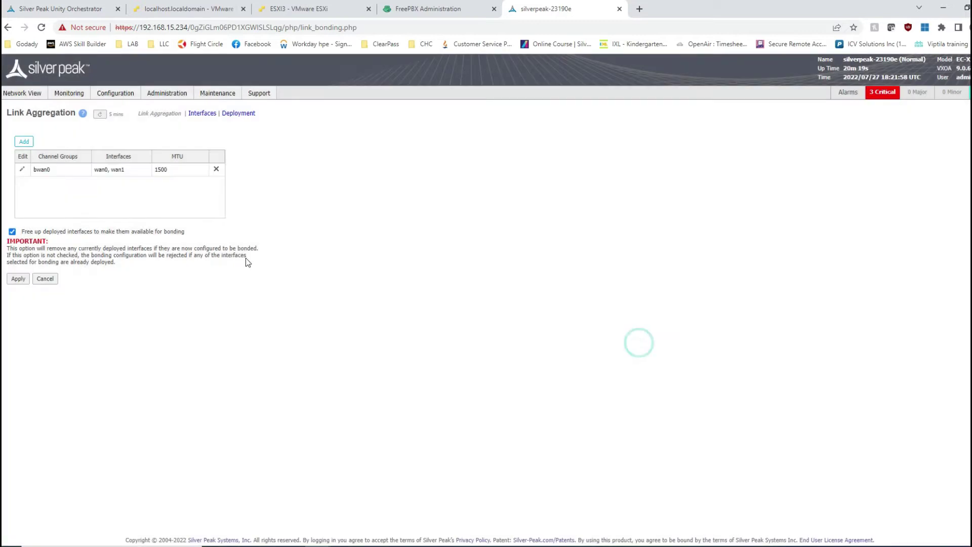
left_click(19, 278)
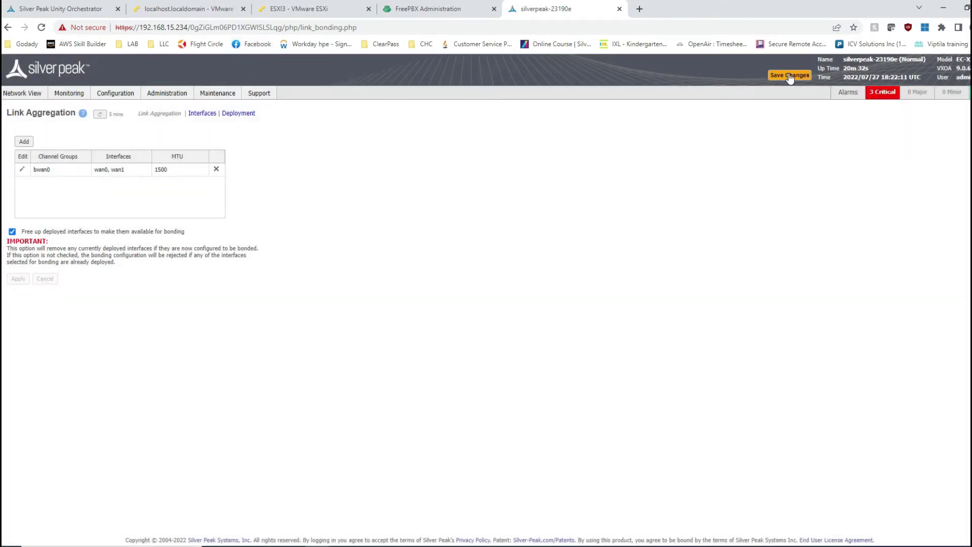
left_click(790, 76)
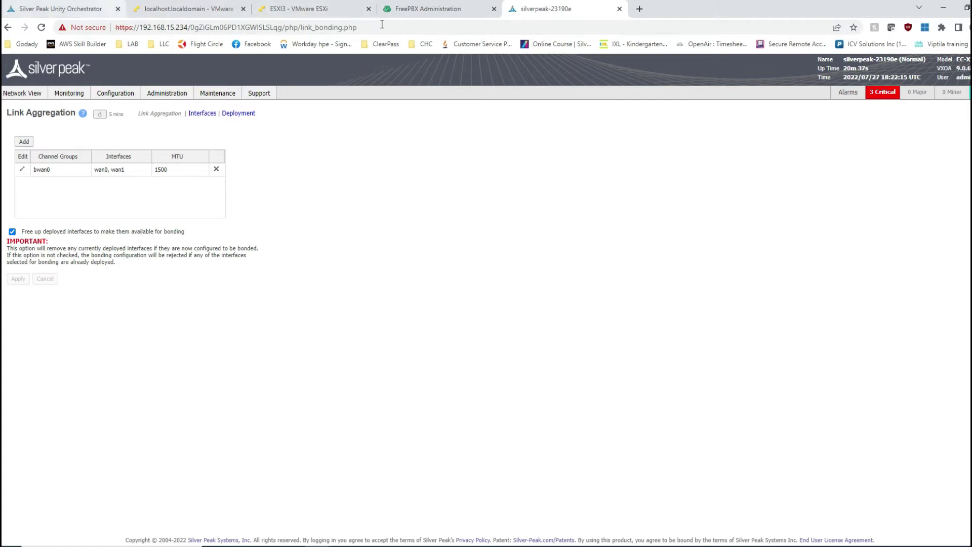
Refresh discovery, approve silverpeak-23190e, and skip the software upgrade
left_click(34, 9)
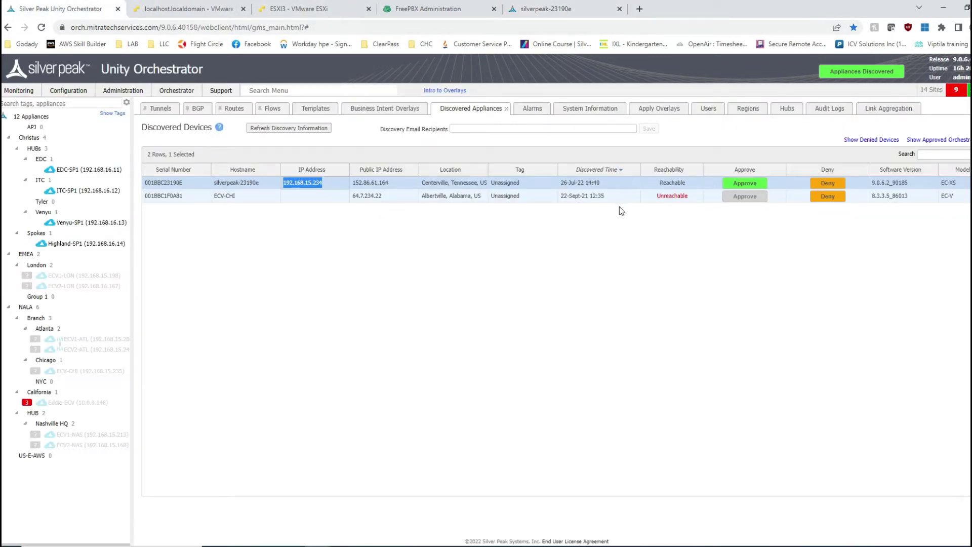
left_click(304, 128)
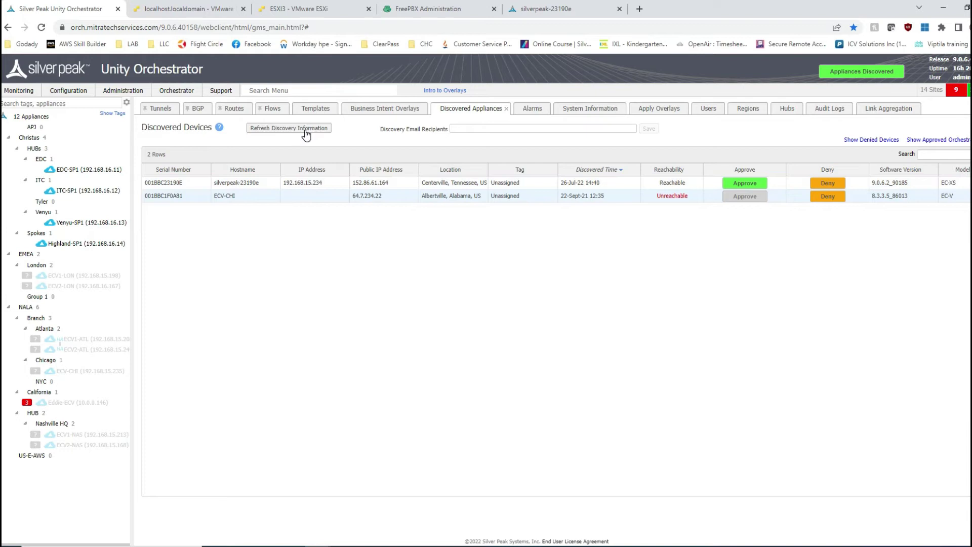
left_click(753, 186)
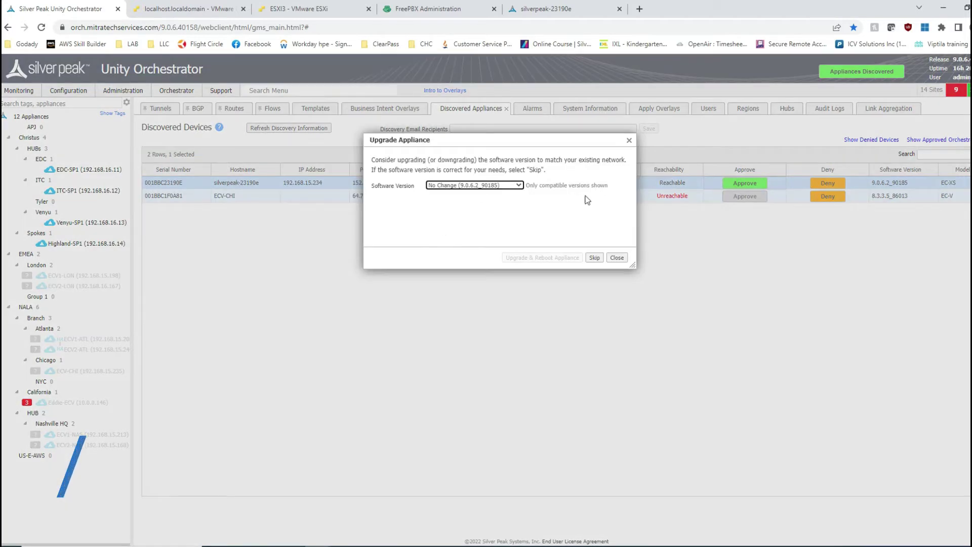
left_click(595, 258)
In the manual wizard, set hostname, group and site name to Tyler, plus a confirmed admin password
left_click(307, 418)
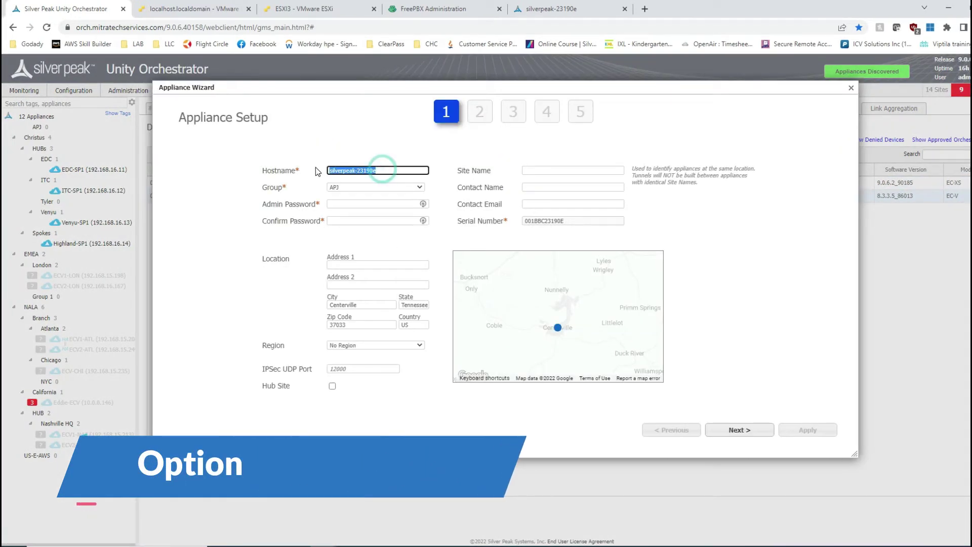
type("Tyler")
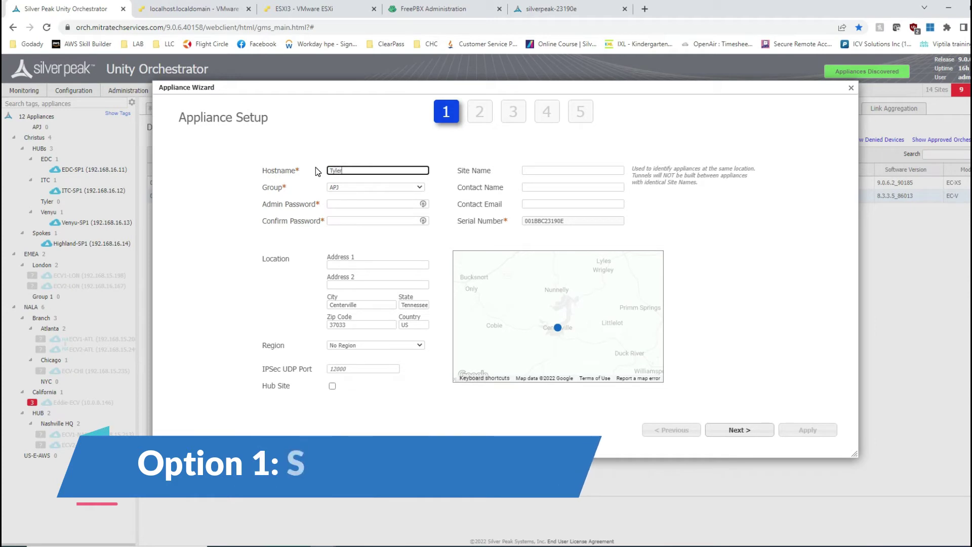
left_click(375, 187)
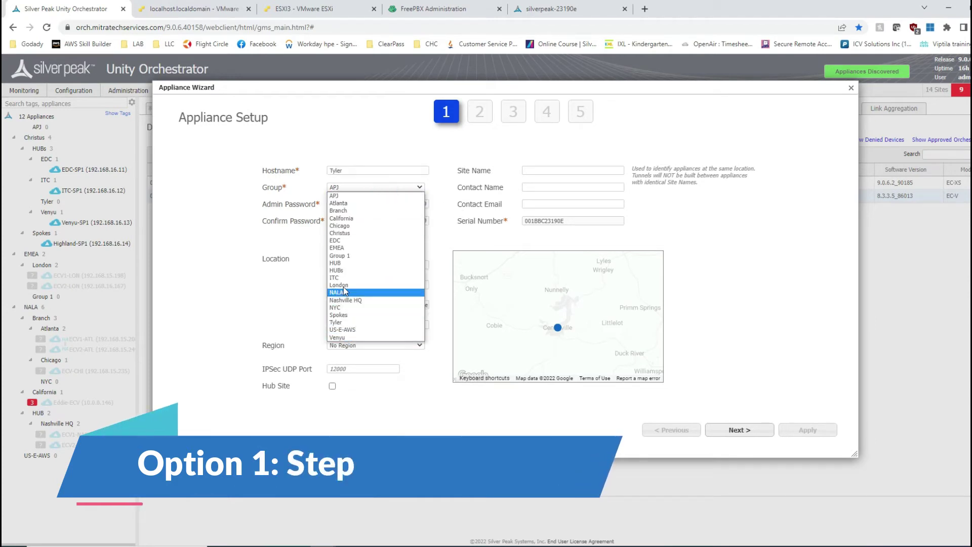
left_click(352, 322)
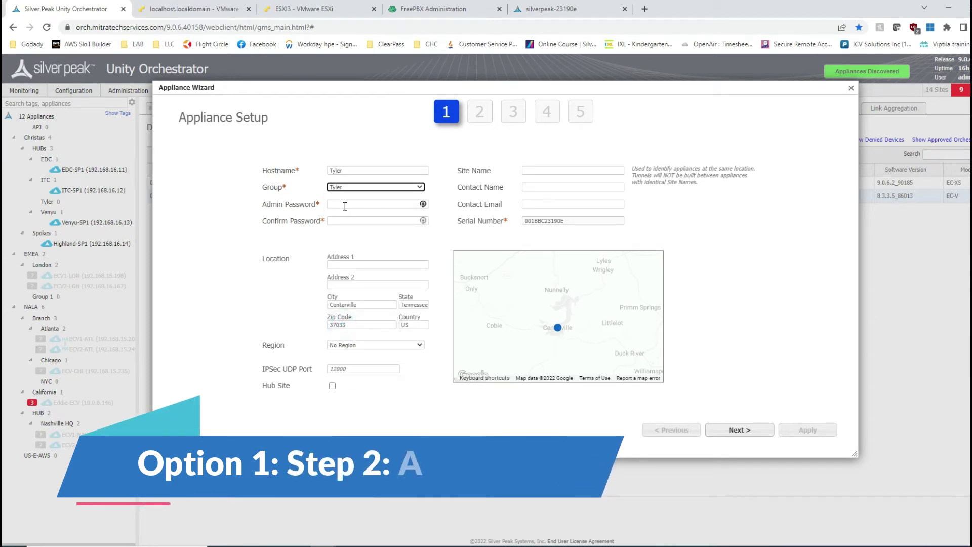
left_click(344, 205)
type("*********")
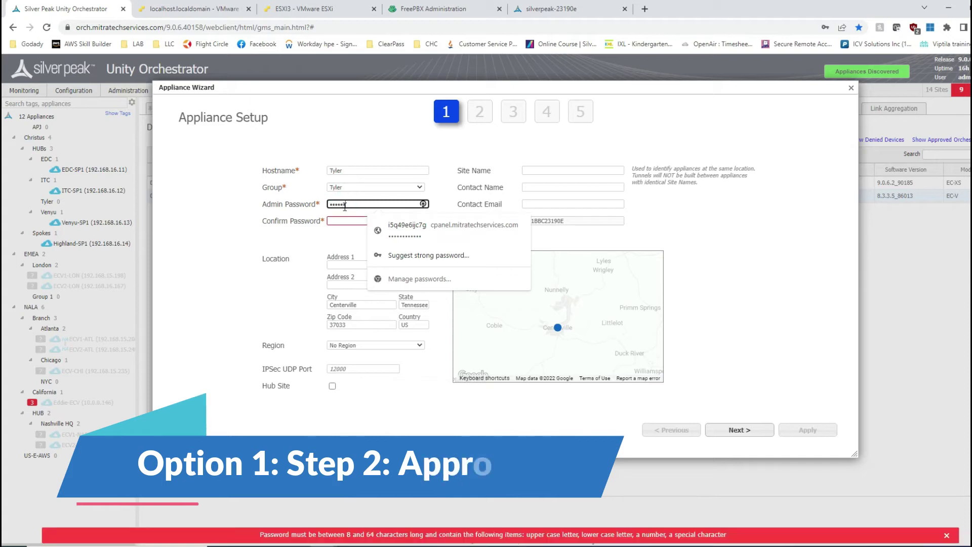
key("Tab")
type("****")
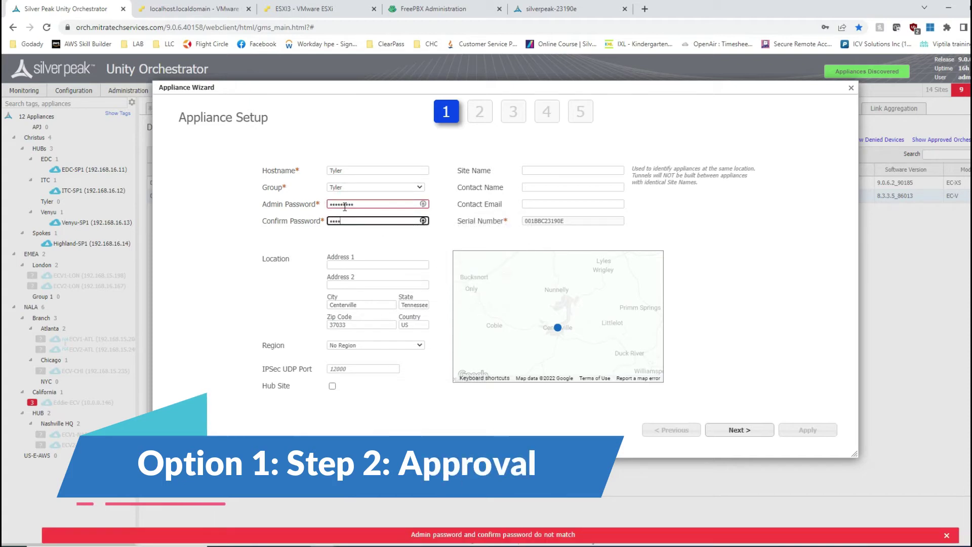
type("*****")
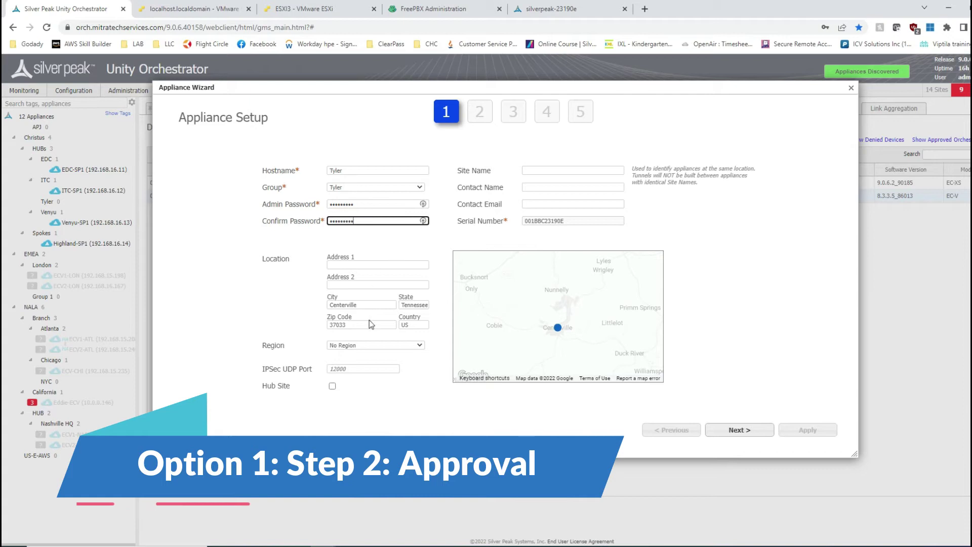
left_click(540, 171)
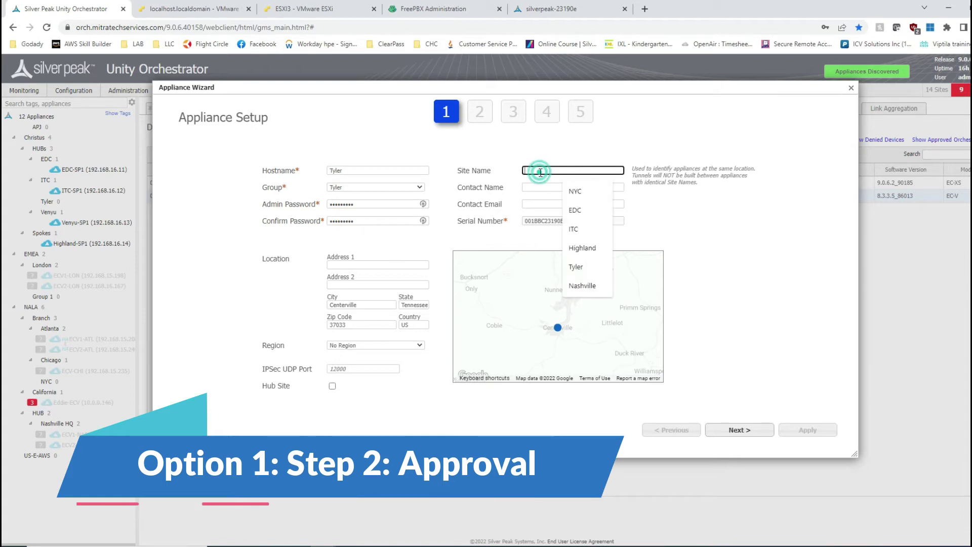
type("Tyler")
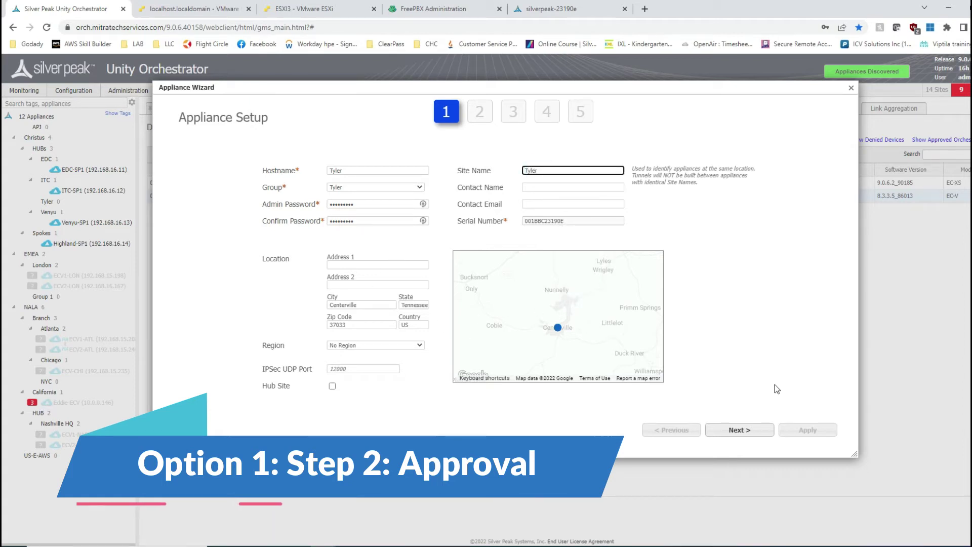
Choose the MPLS Only Branch profile with WAN interface bwan0 and LAN IP 10.1.70.1/24
left_click(739, 431)
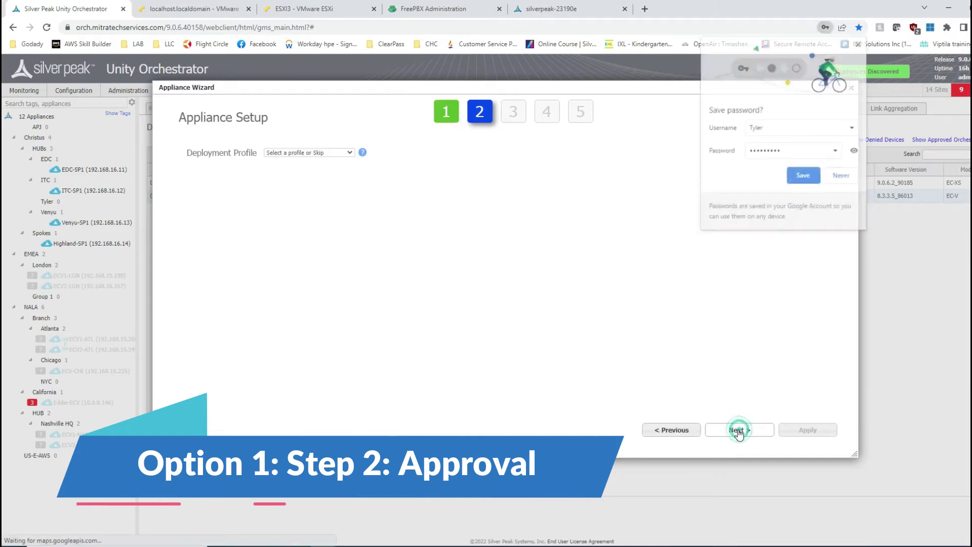
left_click(299, 153)
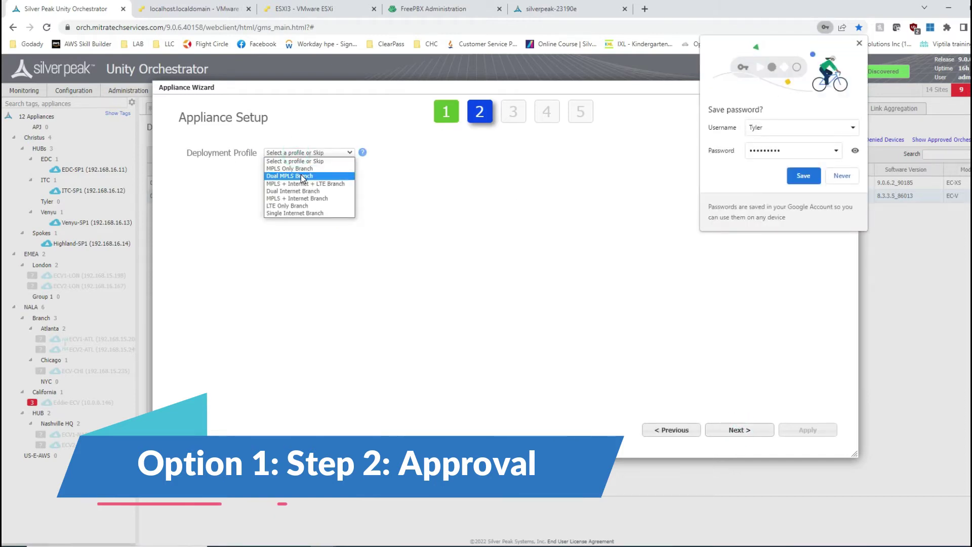
left_click(302, 170)
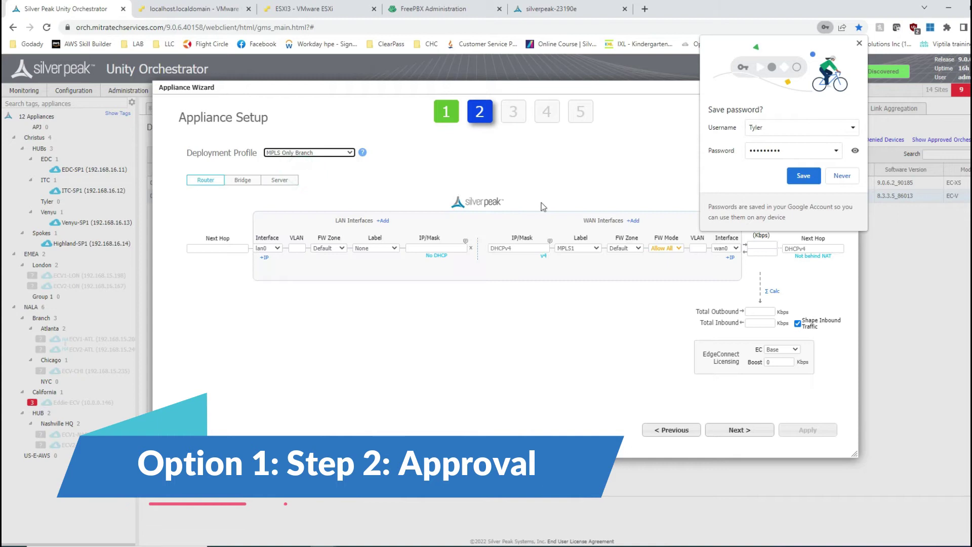
left_click(726, 248)
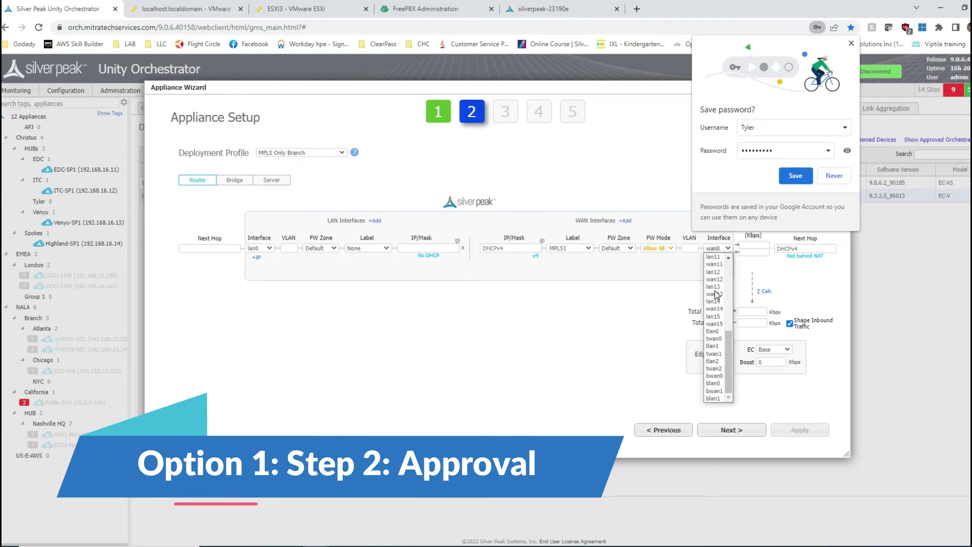
left_click(714, 376)
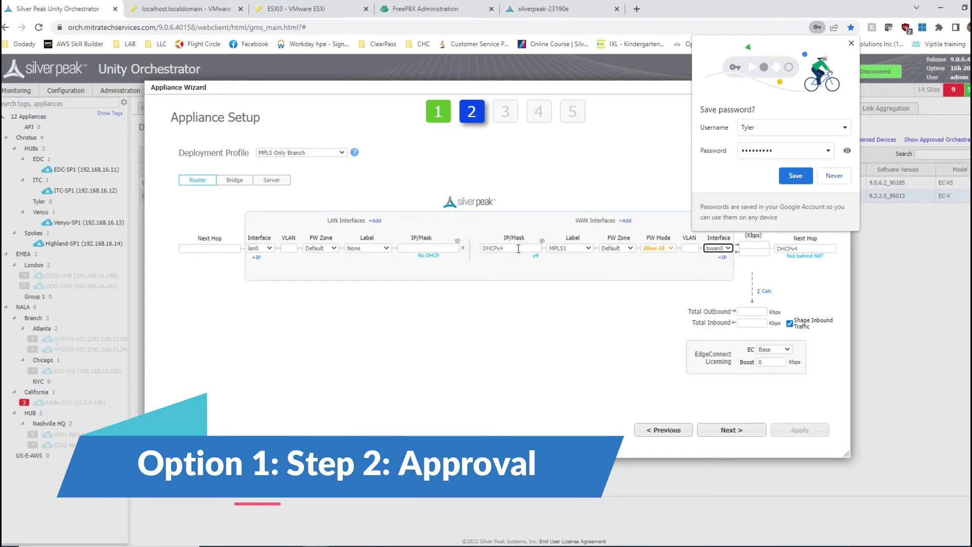
left_click(426, 248)
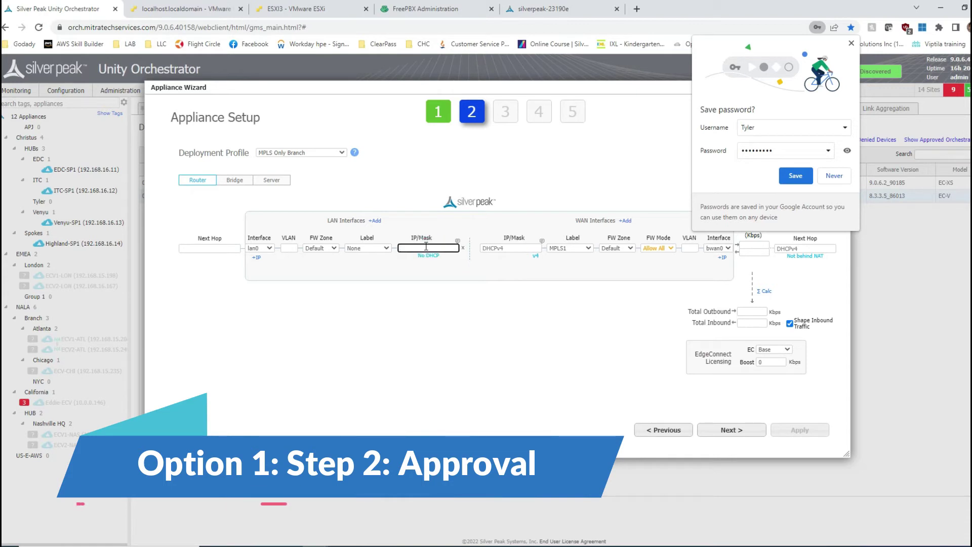
type("10.1.70.1/24")
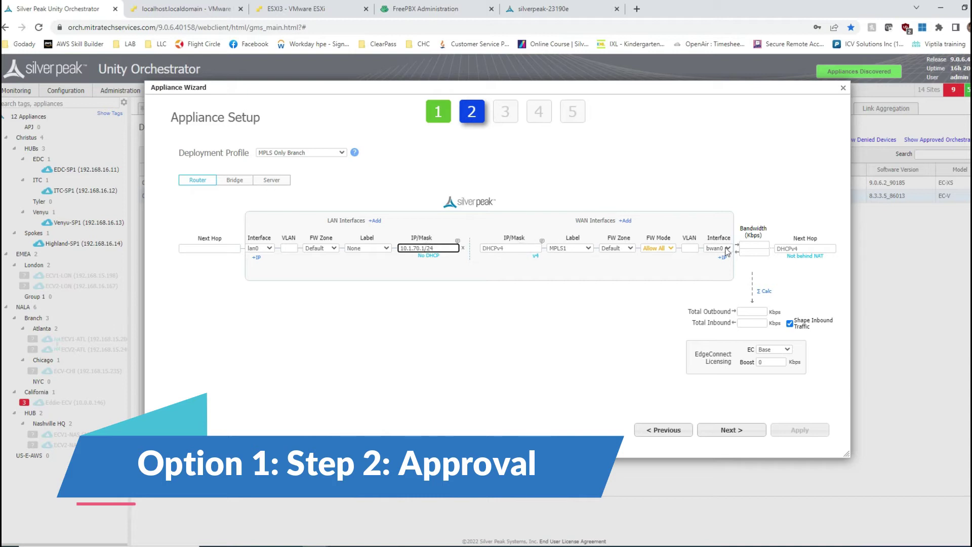
Set the bwan0 WAN bandwidth to 2,000,000 Kbps
left_click(754, 247)
type("1000")
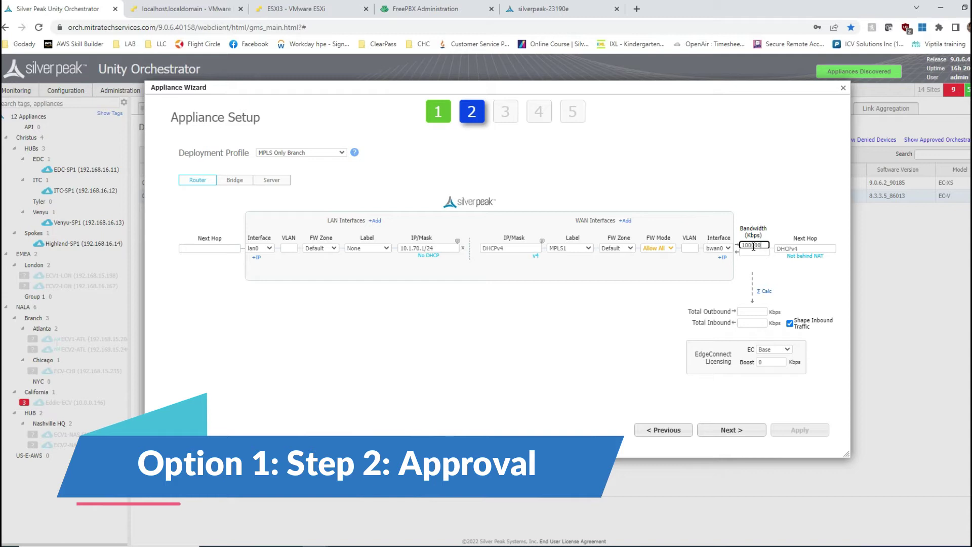
type("00")
key("Tab")
type("10")
left_click(776, 244)
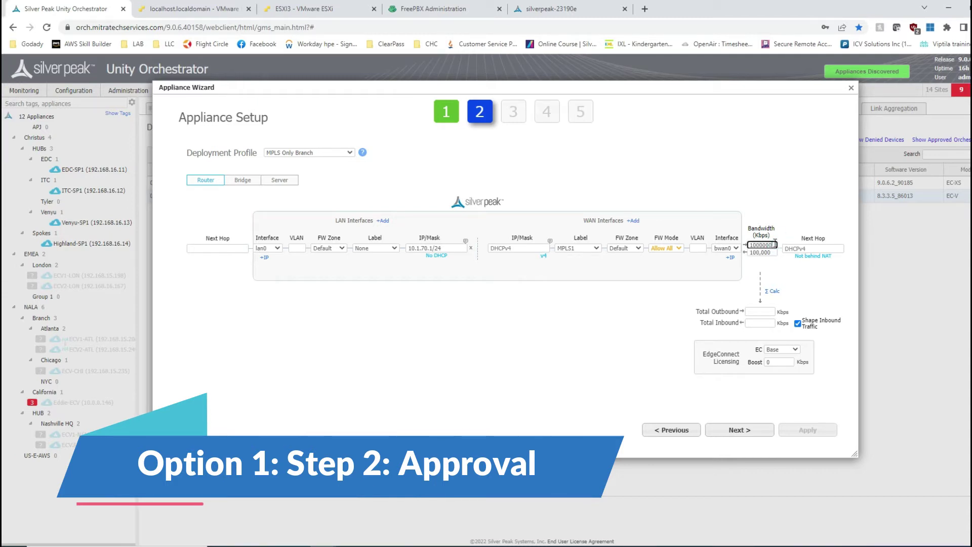
type("0")
left_click(773, 291)
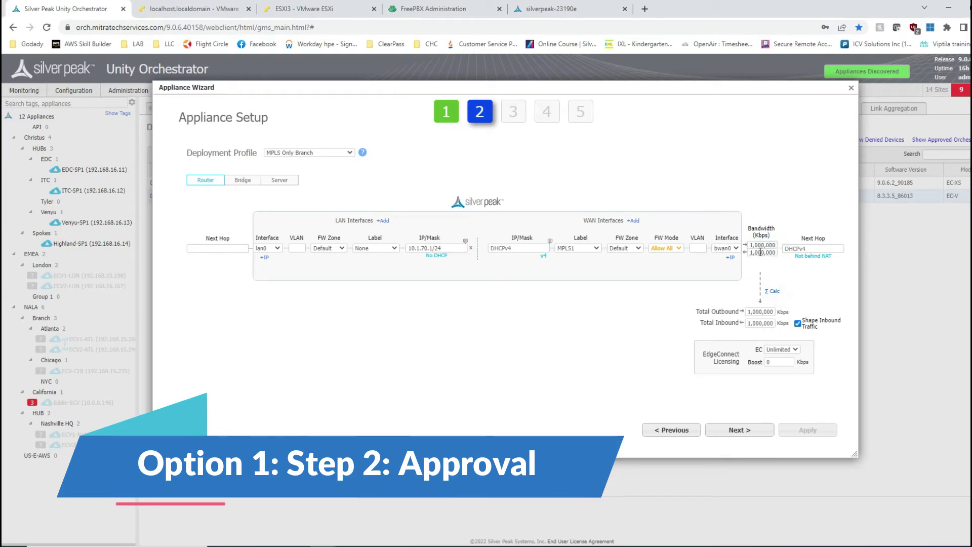
left_click(757, 246)
left_click(753, 253)
Set the boost to 50,000 Kbps and advance to Add Local Routes
left_click(782, 361)
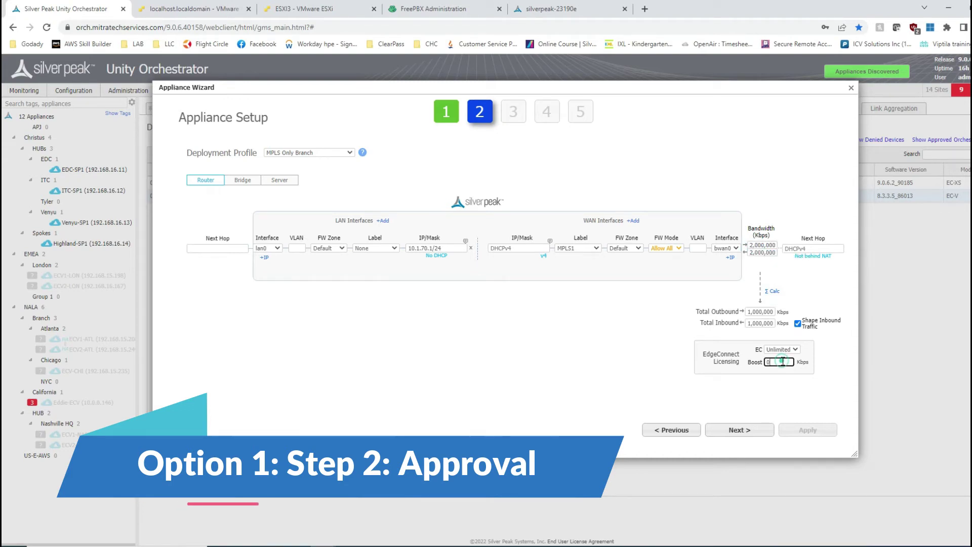
key("BackSpace")
type("50000")
left_click(744, 367)
left_click(737, 430)
left_click(737, 430)
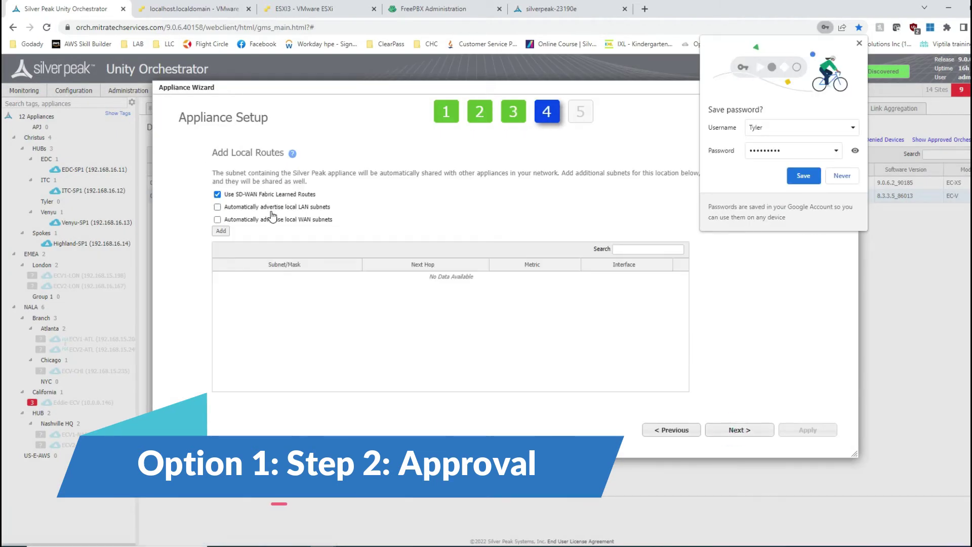
Uncheck RealTime, CriticalApps, BulkApps and DefaultOverlay, apply, and close the finished wizard
left_click(750, 431)
left_click(229, 220)
left_click(228, 203)
left_click(229, 237)
left_click(229, 254)
left_click(824, 432)
left_click(861, 44)
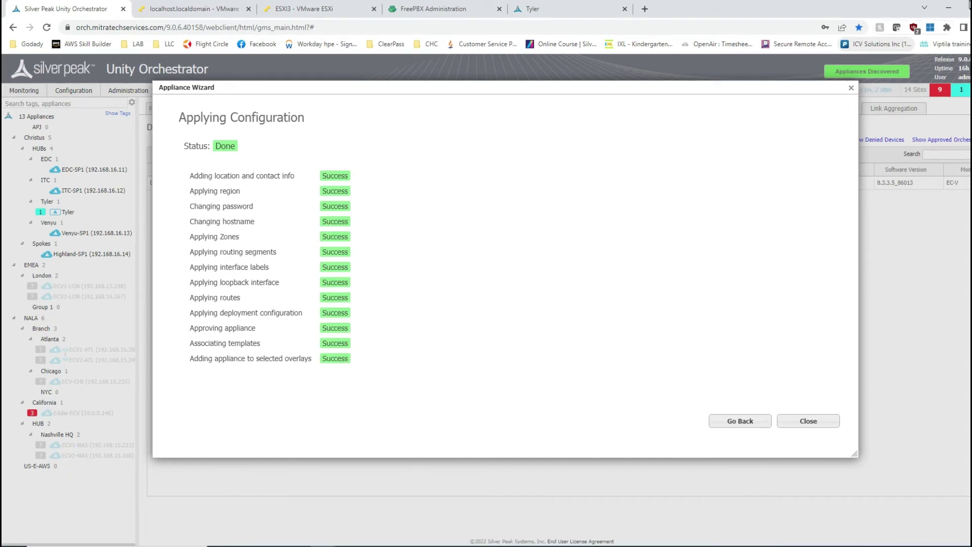
left_click(808, 422)
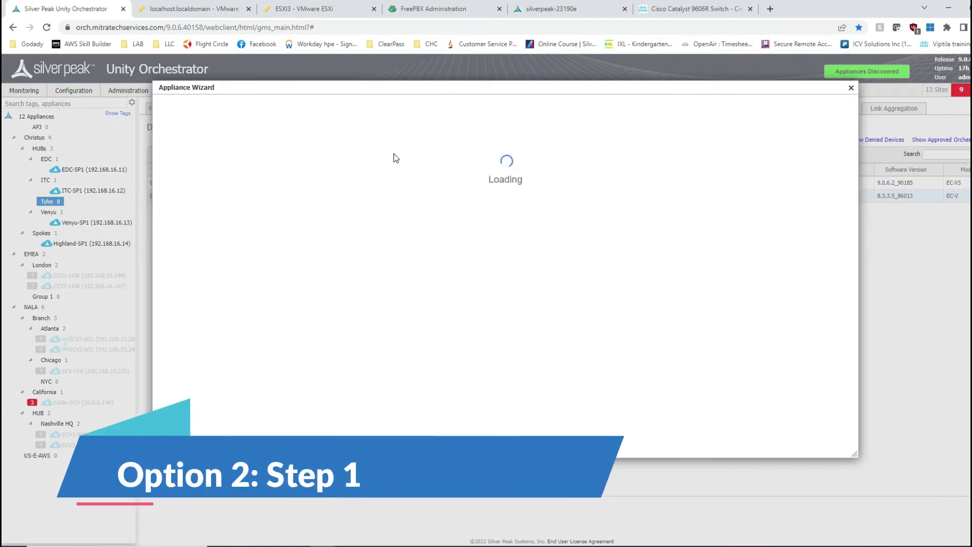
Set hostname Tyler, the matching group, the admin password and the suggested site name
triple_click(378, 171)
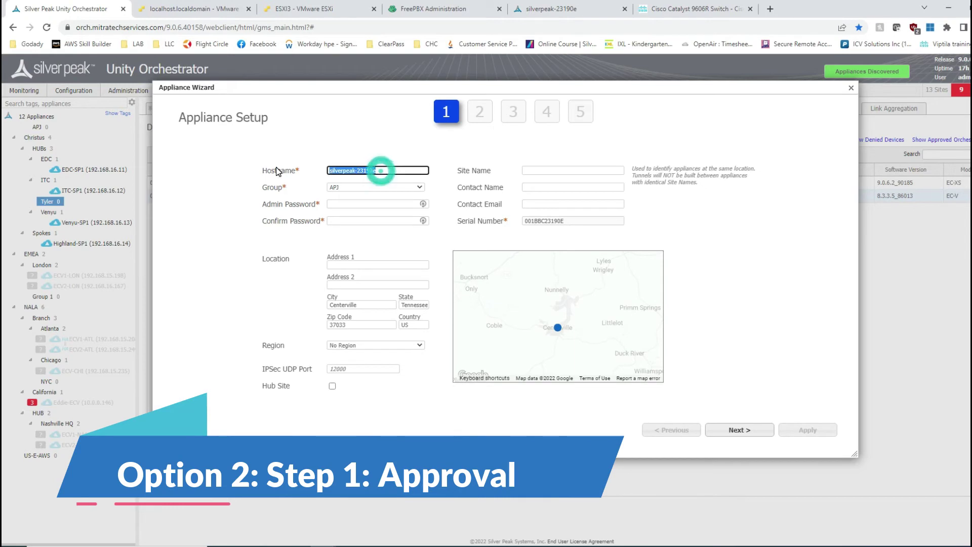
type("Tyler")
key("Tab")
key("t")
key("Tab")
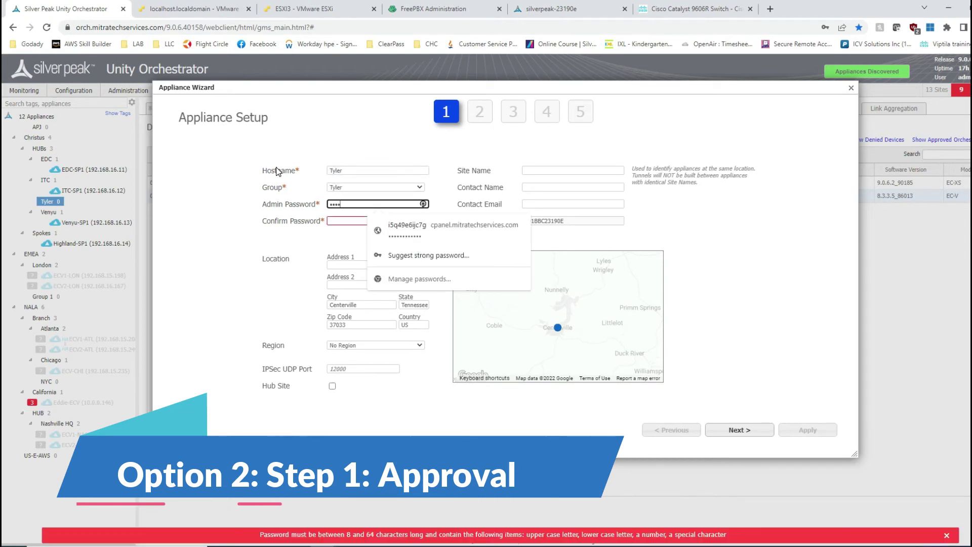
key("ctrl+v")
key("Tab")
key("ctrl+v")
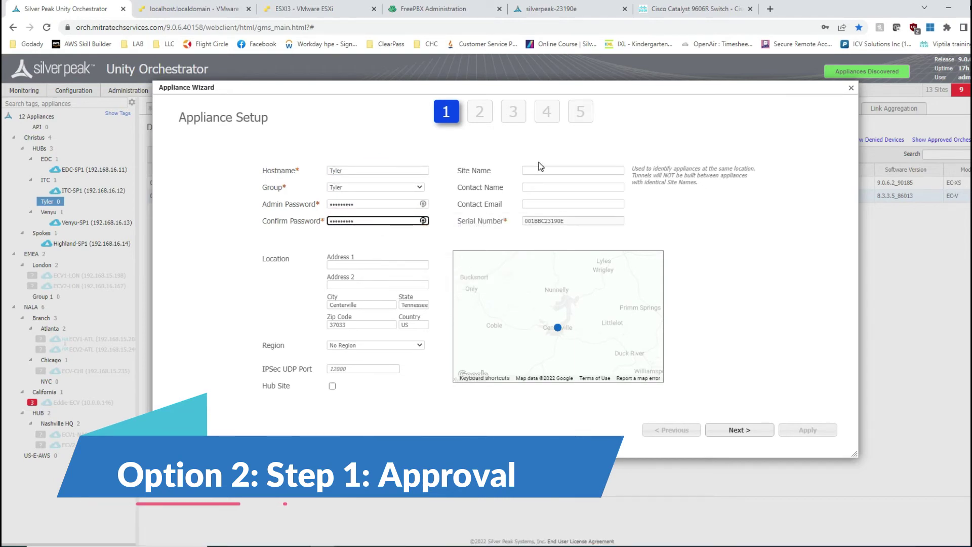
left_click(573, 171)
left_click(577, 187)
Choose the Dual MPLS Branch profile with LAN labelled Campus at 10.1.70.1/24
left_click(740, 430)
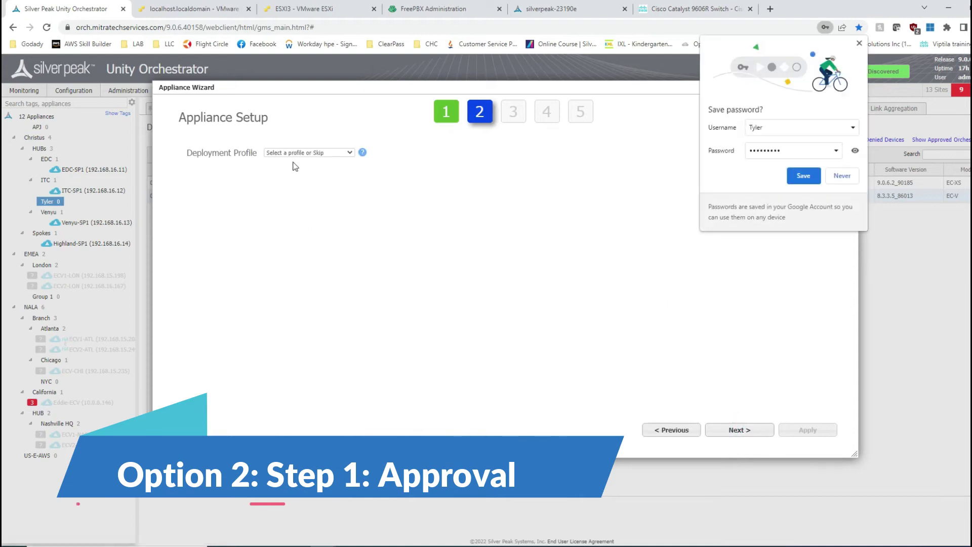
left_click(306, 152)
left_click(302, 176)
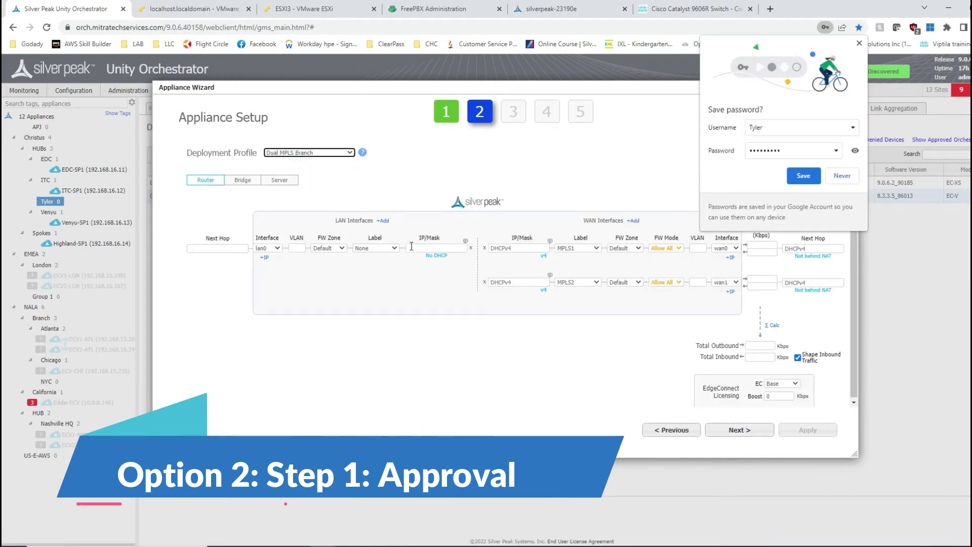
left_click(395, 248)
left_click(377, 265)
left_click(435, 248)
type("10.1.70.1/24")
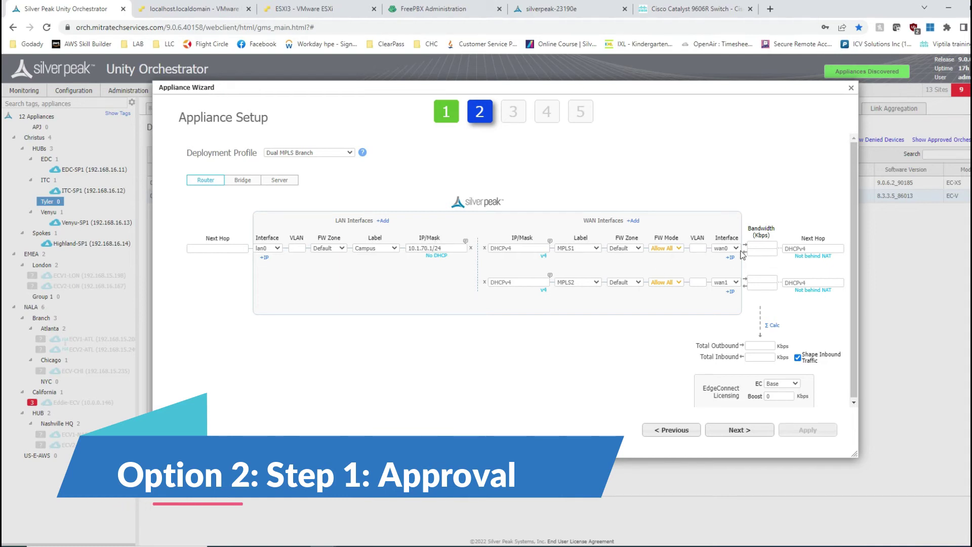
Give wan0 and wan1 1,000,000 Kbps each and total them with Σ Calc
left_click(763, 245)
type("1,000,000")
key("Tab")
type("1000000")
key("Tab")
left_click(772, 326)
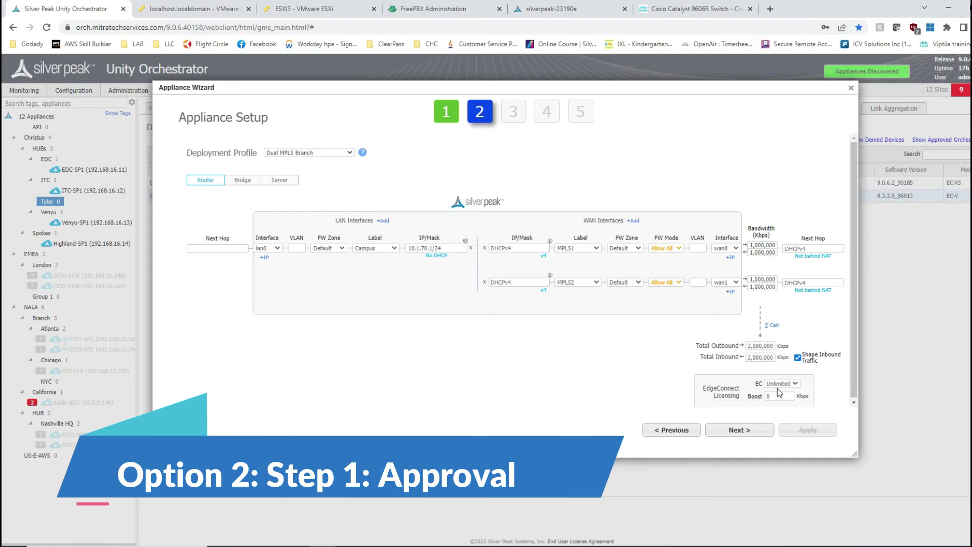
Skip to the overlay step, uncheck RealTime and BulkApps, and apply the approval
left_click(739, 430)
left_click(739, 430)
left_click(740, 430)
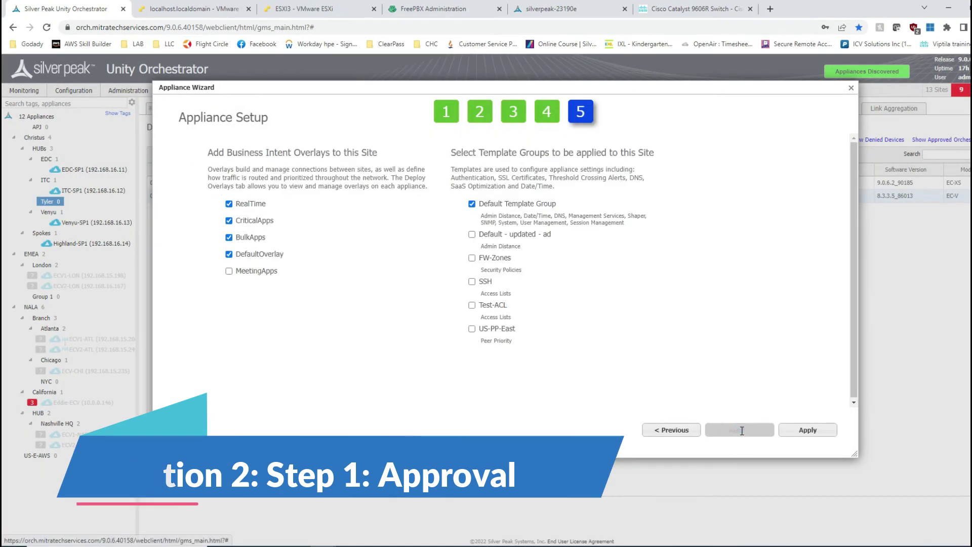
left_click(229, 203)
left_click(229, 237)
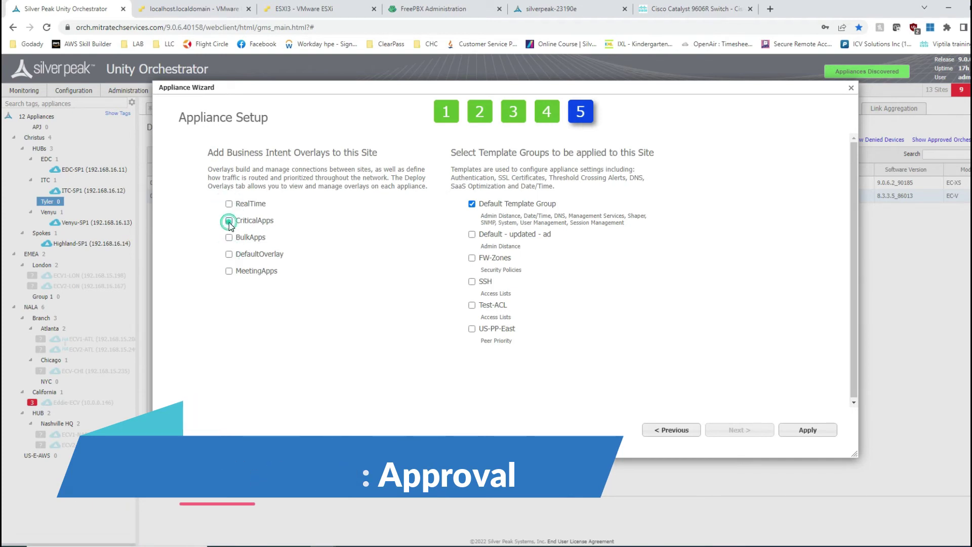
left_click(808, 430)
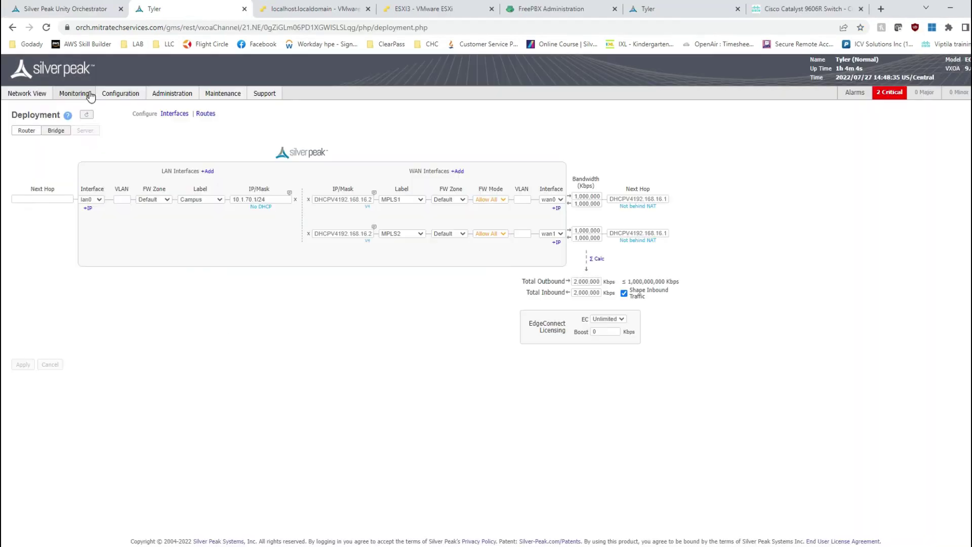
Go to the appliance's Configuration > Link Aggregation page
left_click(102, 95)
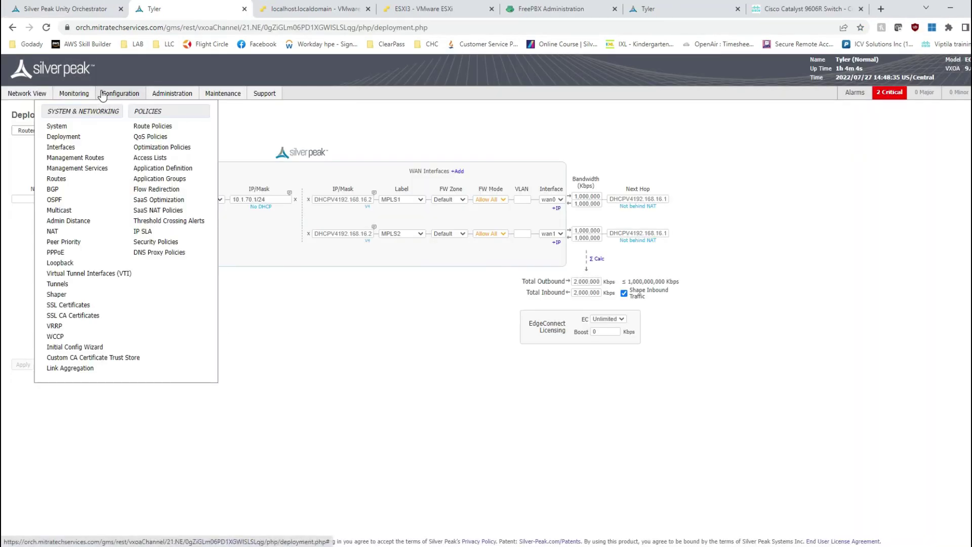
left_click(68, 369)
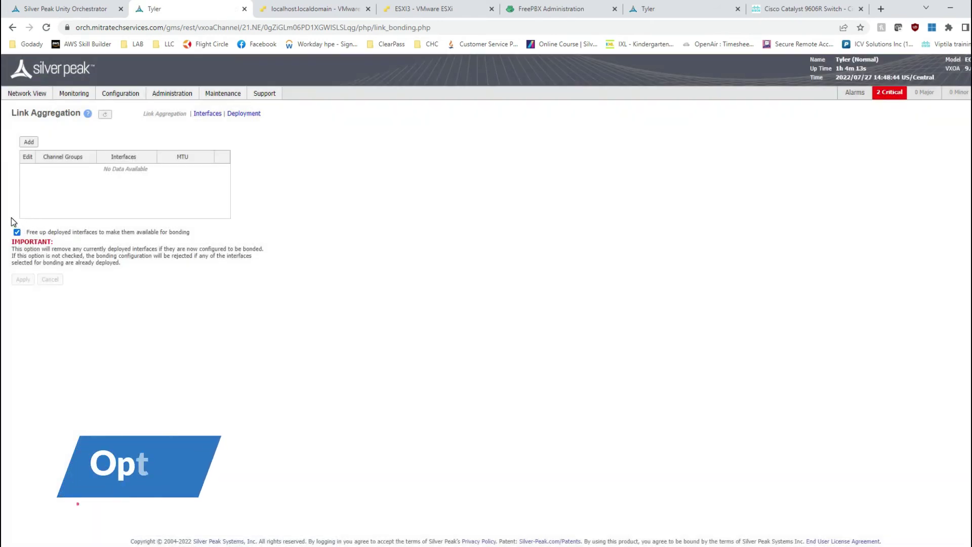
left_click_drag(8, 217, 256, 252)
left_click(246, 289)
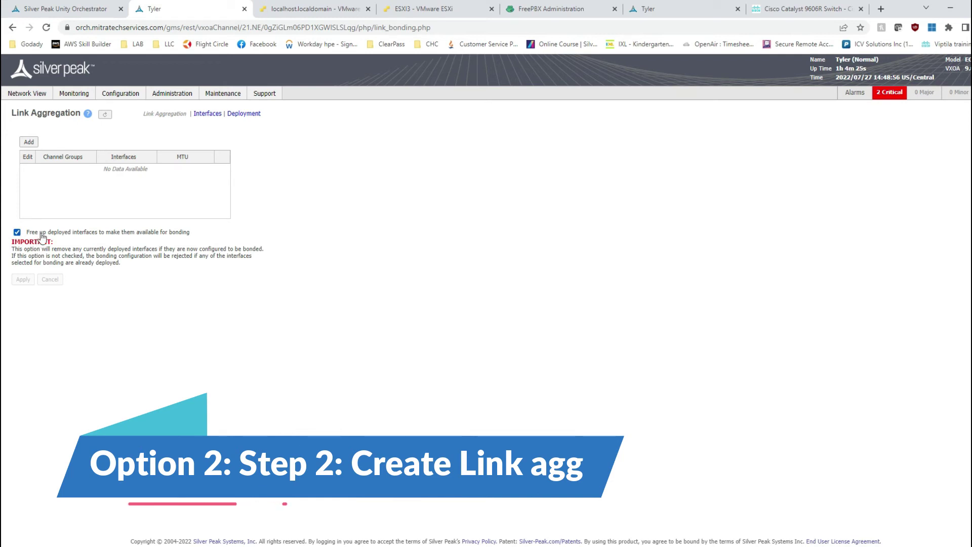
Add channel group bwan0 bonding wan0 and wan1, then apply and save the changes
left_click(29, 141)
left_click(461, 279)
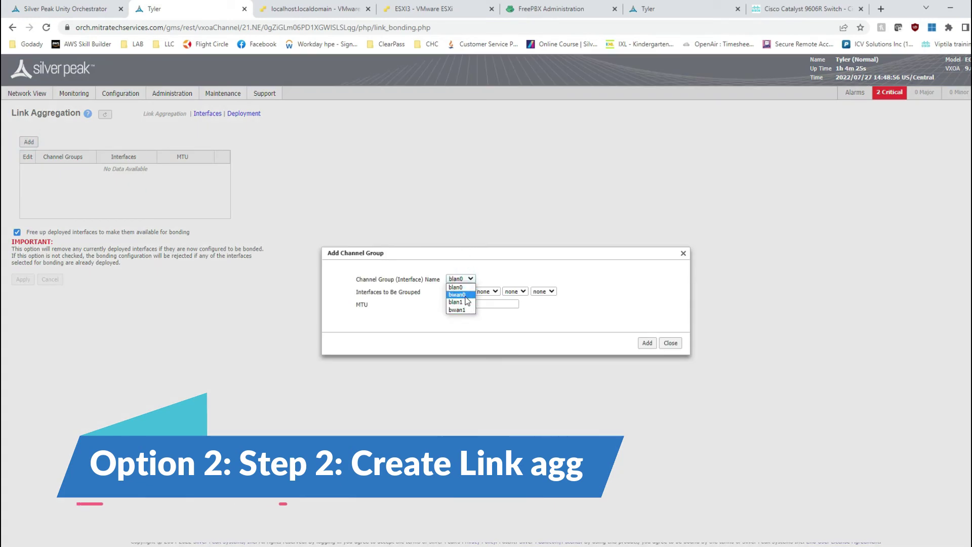
left_click(467, 297)
left_click(467, 292)
left_click(459, 315)
left_click(483, 292)
left_click(484, 322)
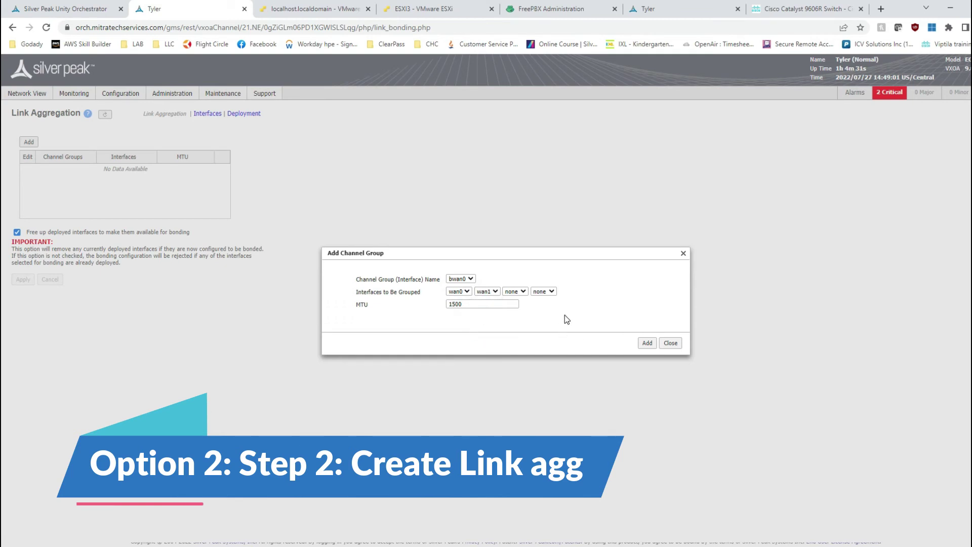
left_click(648, 344)
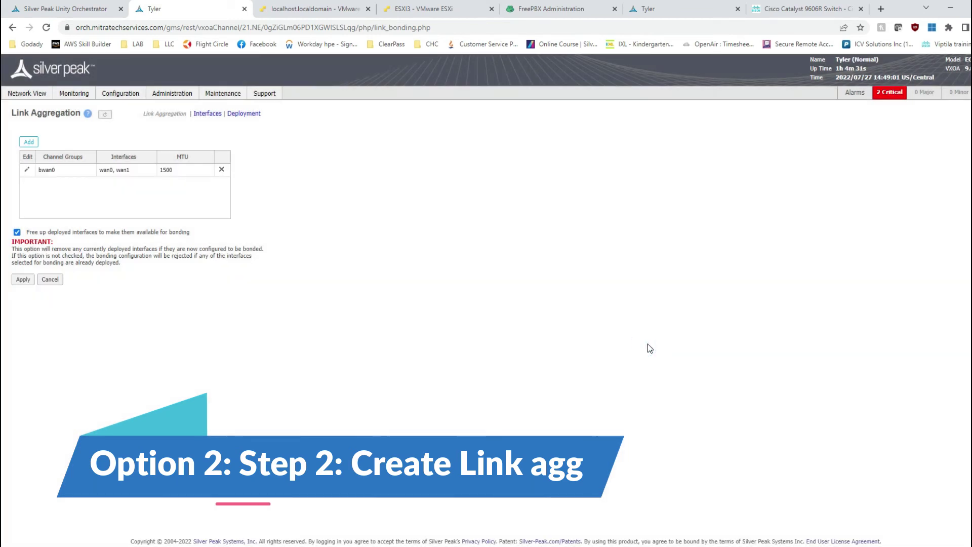
left_click(22, 280)
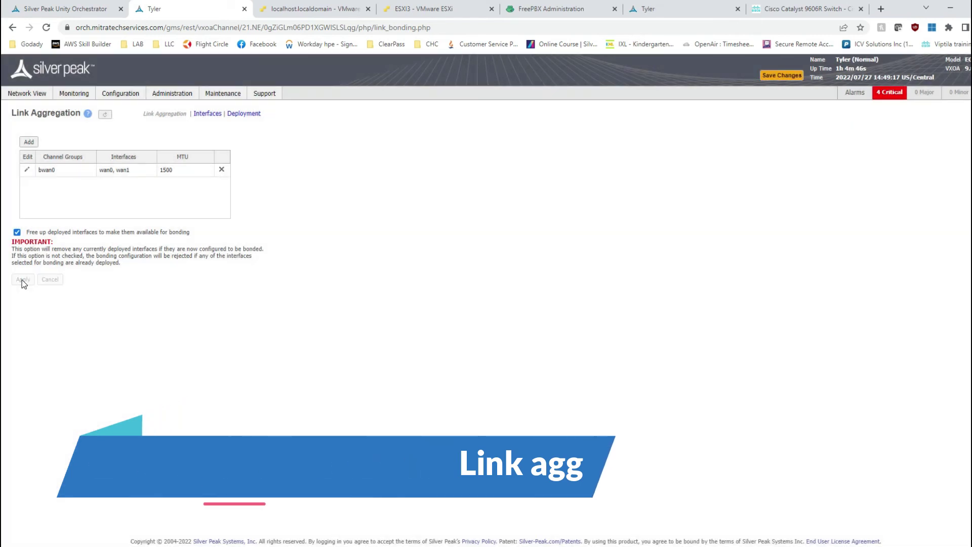
left_click(791, 79)
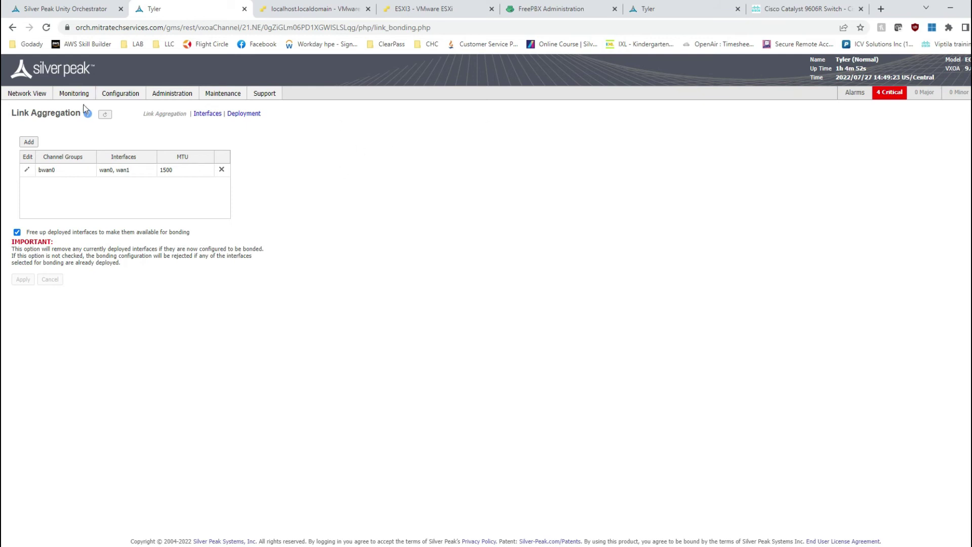
In the appliance deployment, add a WAN interface on bwan0 labelled MPLS1
mouse_move(121, 93)
left_click(63, 133)
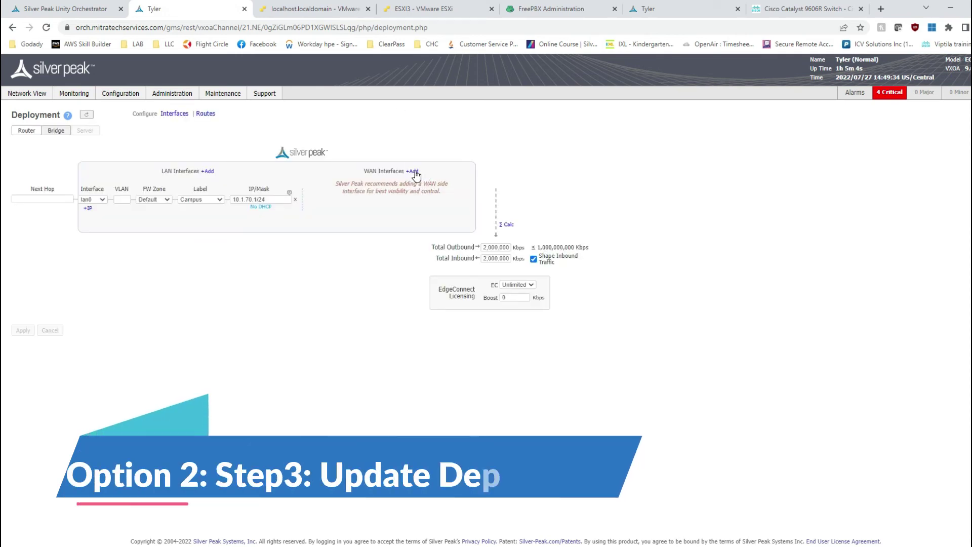
left_click(414, 172)
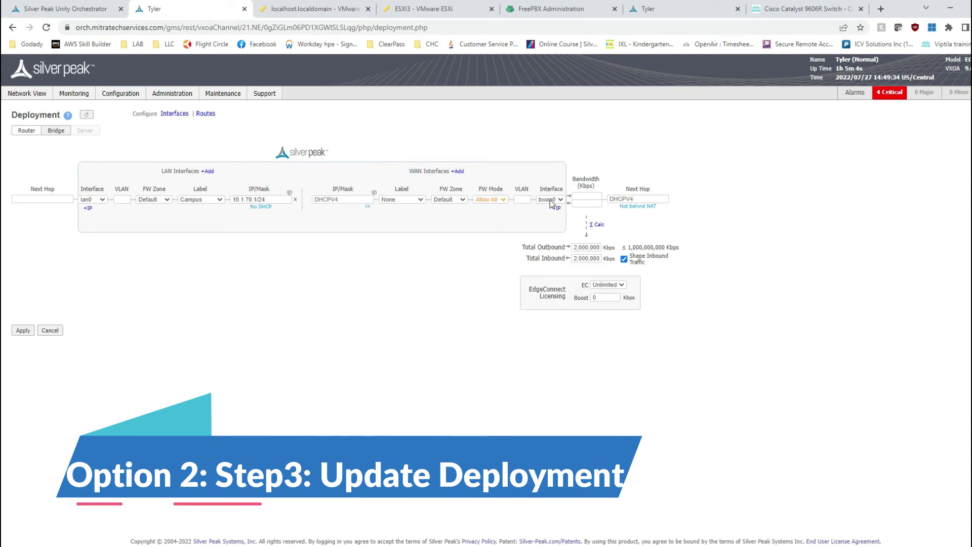
left_click(420, 199)
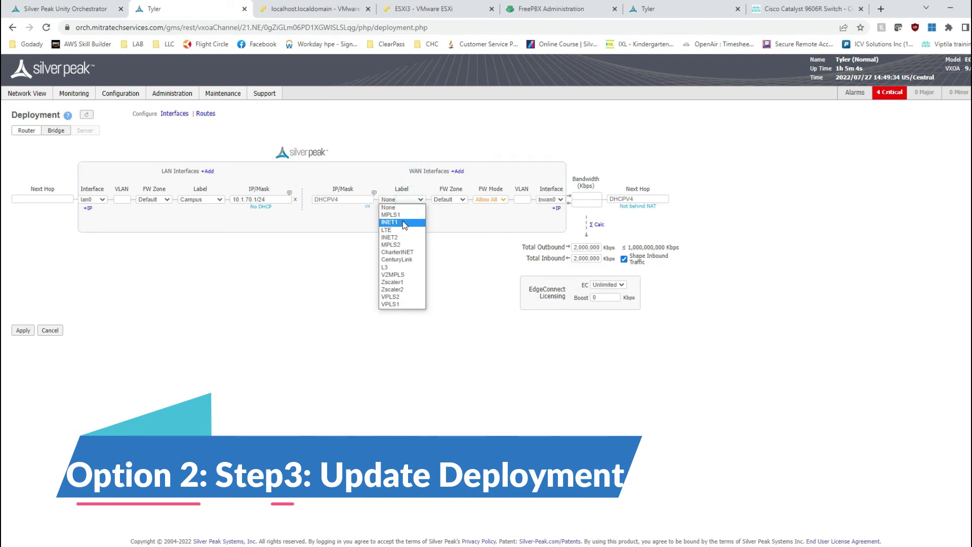
left_click(402, 214)
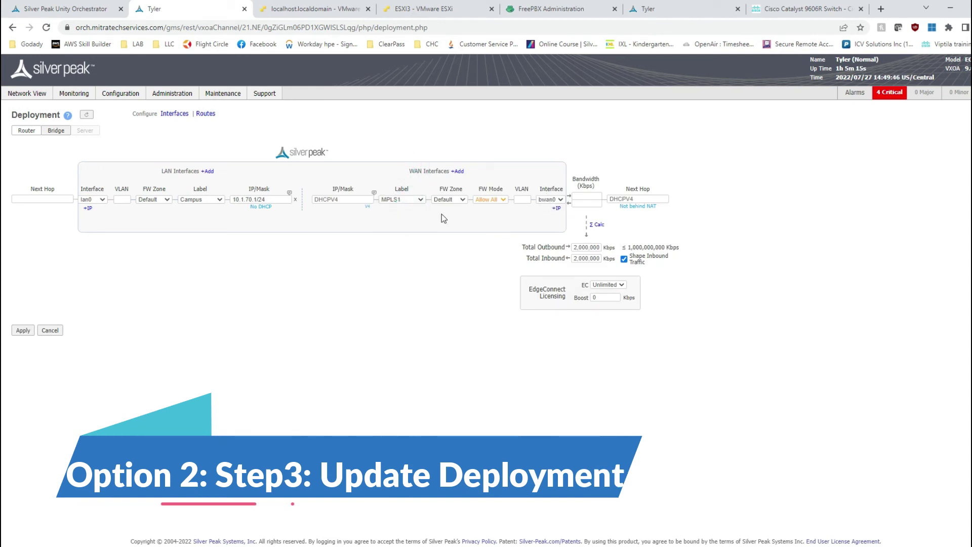
Set the bwan0 inbound bandwidth to 2,000,000 Kbps
left_click(588, 196)
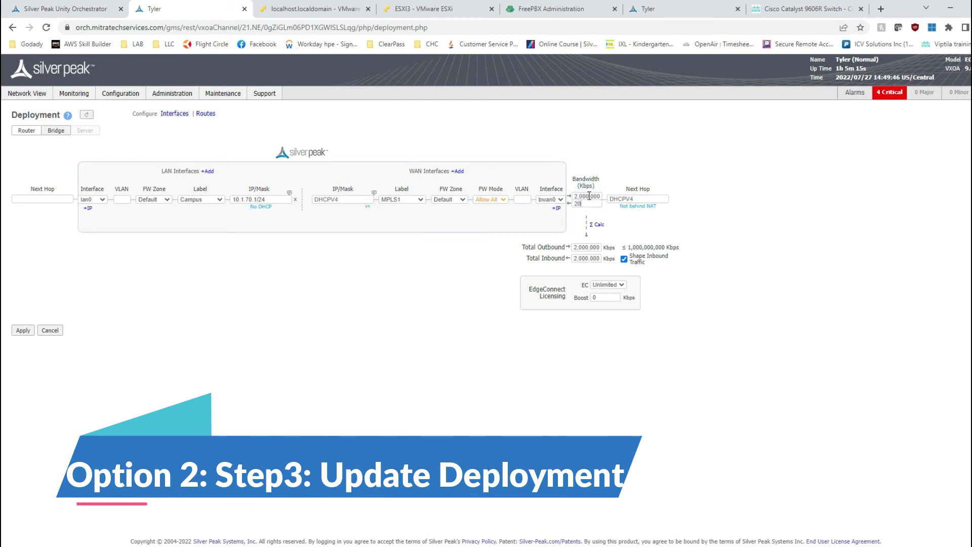
key("Tab")
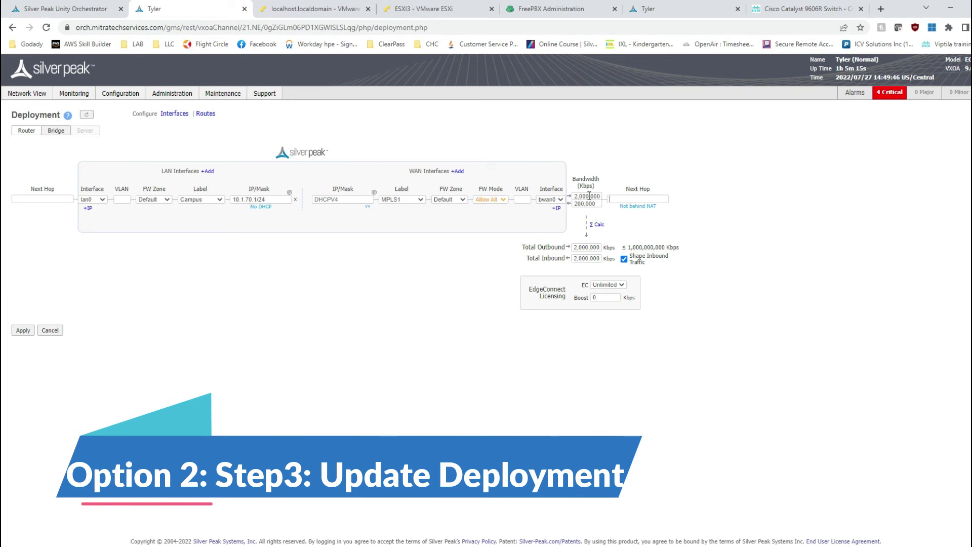
left_click(600, 205)
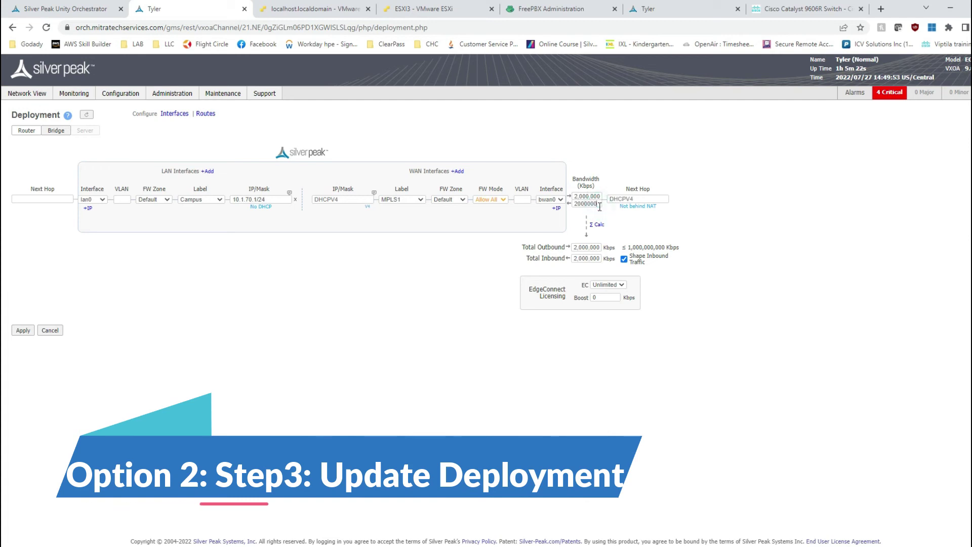
type("0")
key("Tab")
left_click(791, 221)
Set the EdgeConnect boost to 50,000 Kbps and apply the deployment
double_click(608, 298)
type("5000")
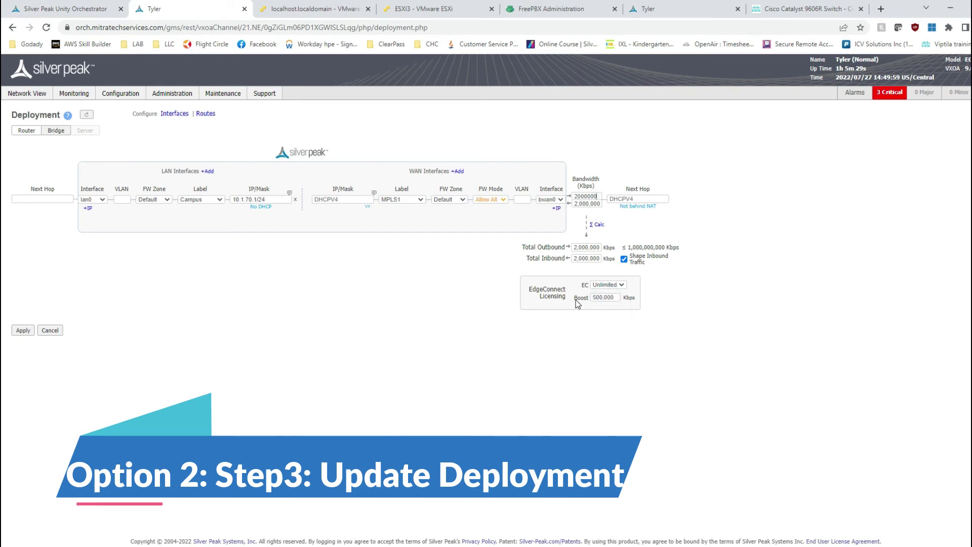
left_click(616, 298)
type("0")
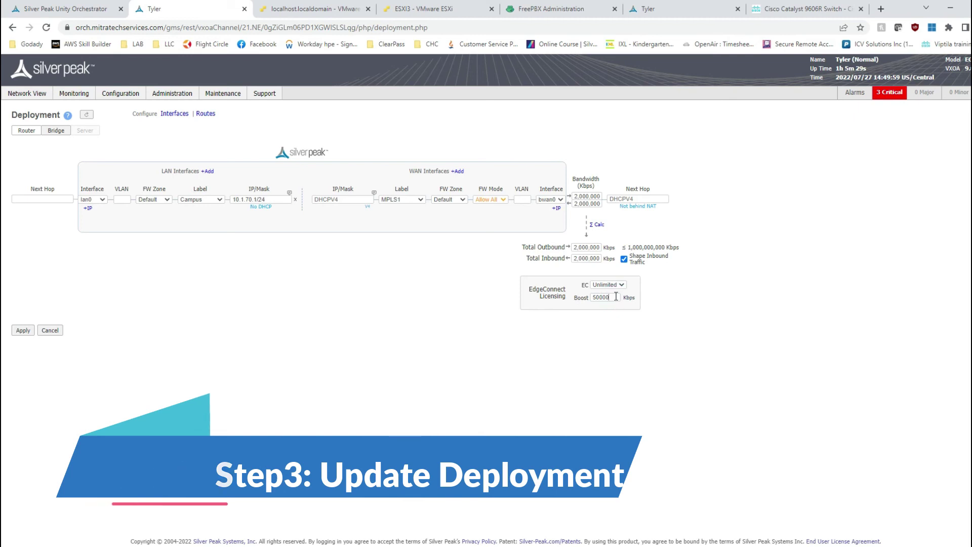
left_click(679, 349)
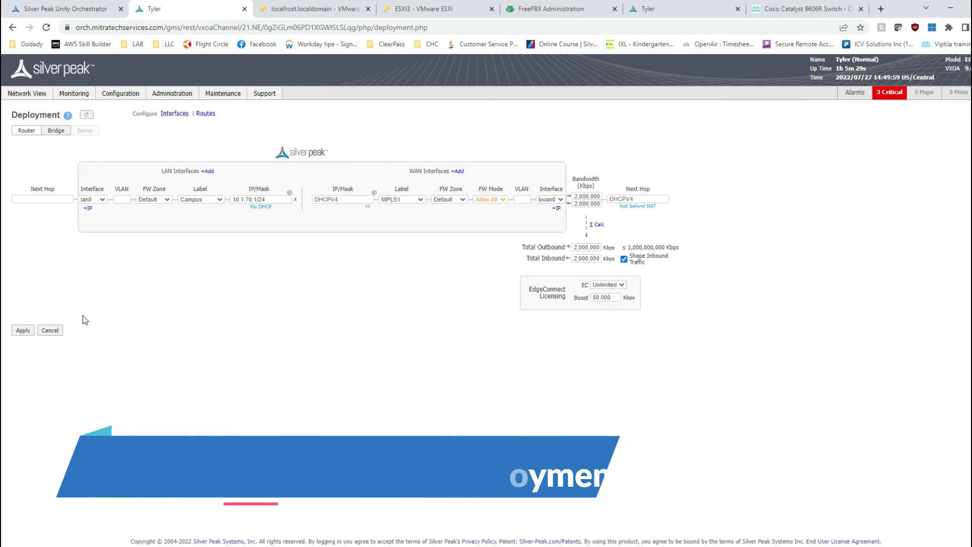
left_click(23, 331)
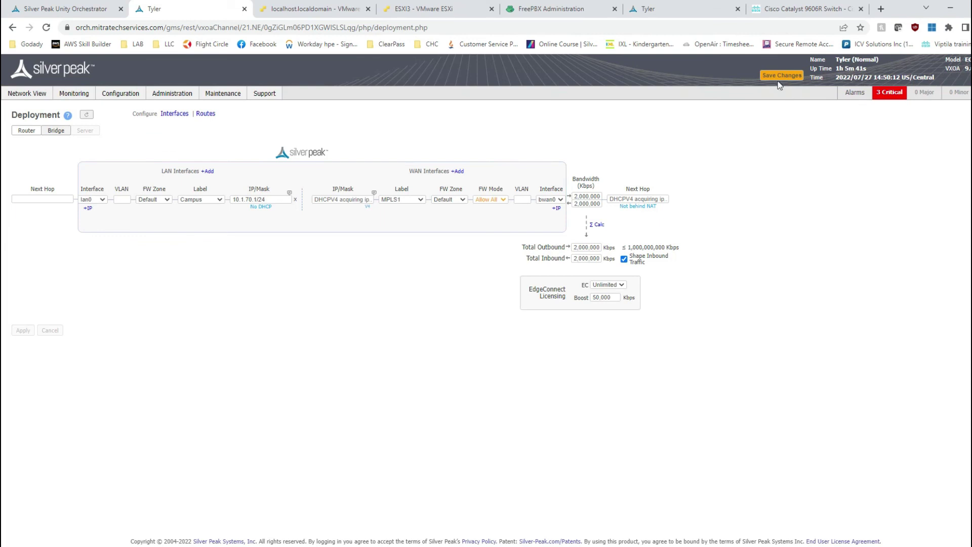
Refresh Orchestrator and open Deployment for the appliance at 192.168.15.235 from the tree
left_click(84, 12)
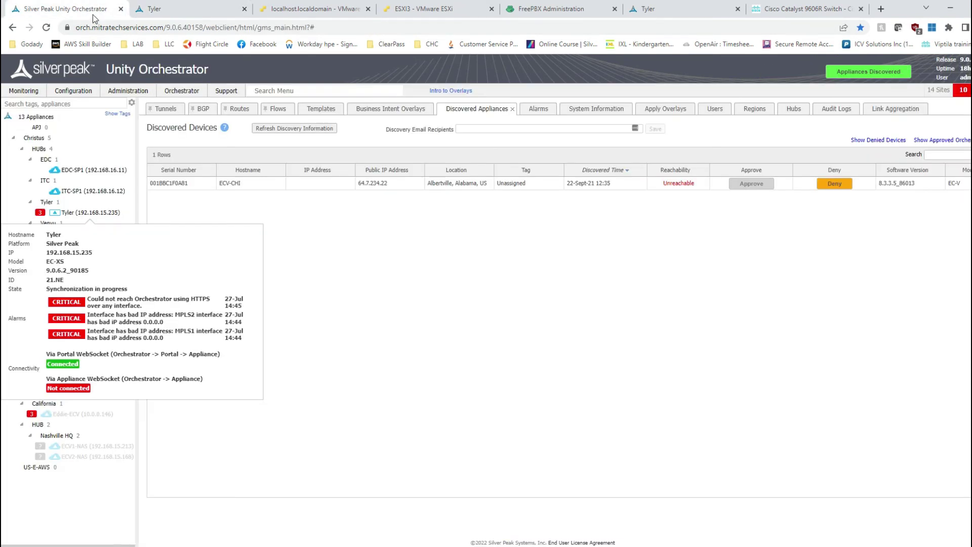
left_click(47, 28)
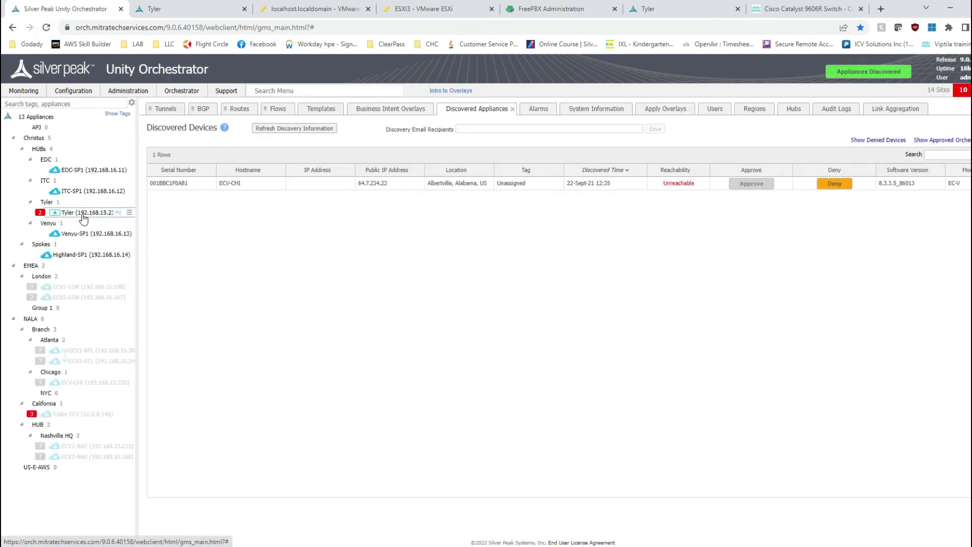
left_click(83, 217)
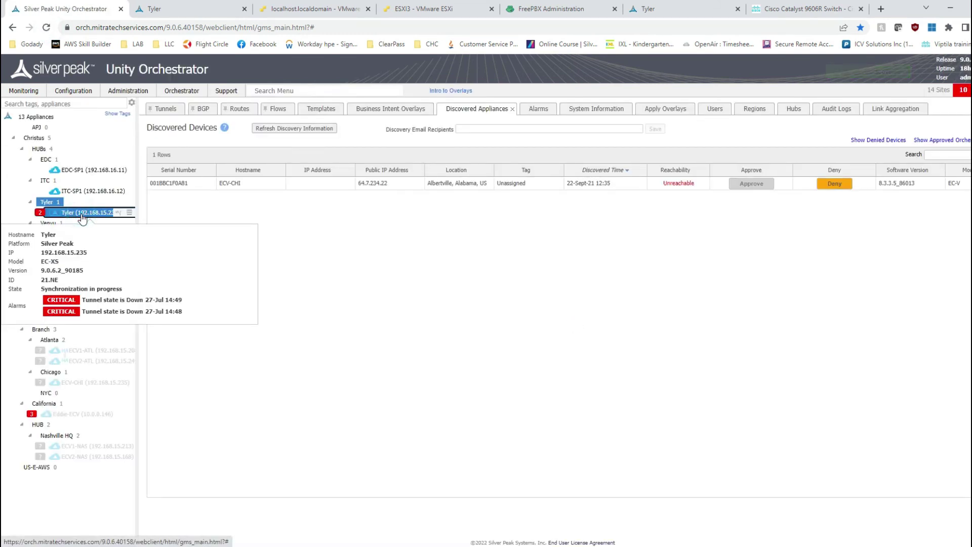
right_click(82, 217)
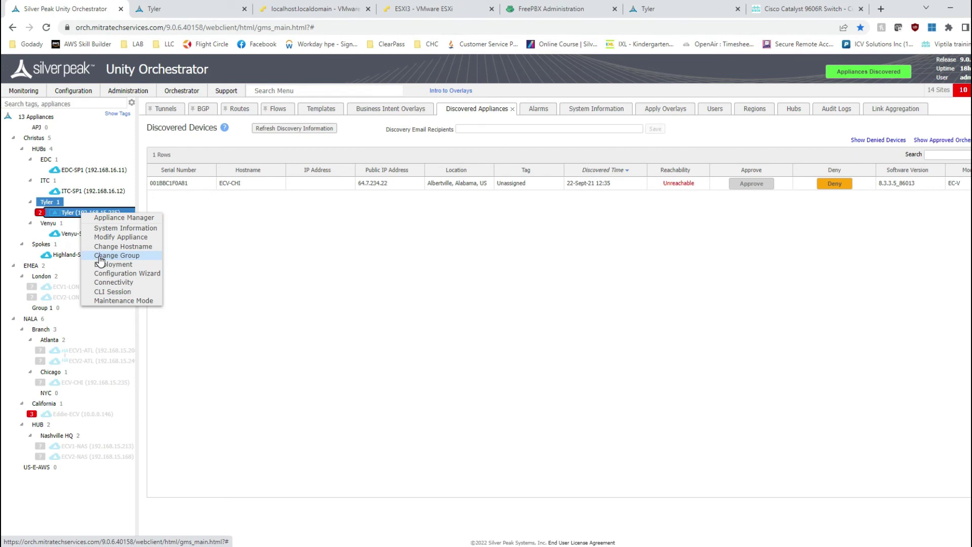
left_click(101, 264)
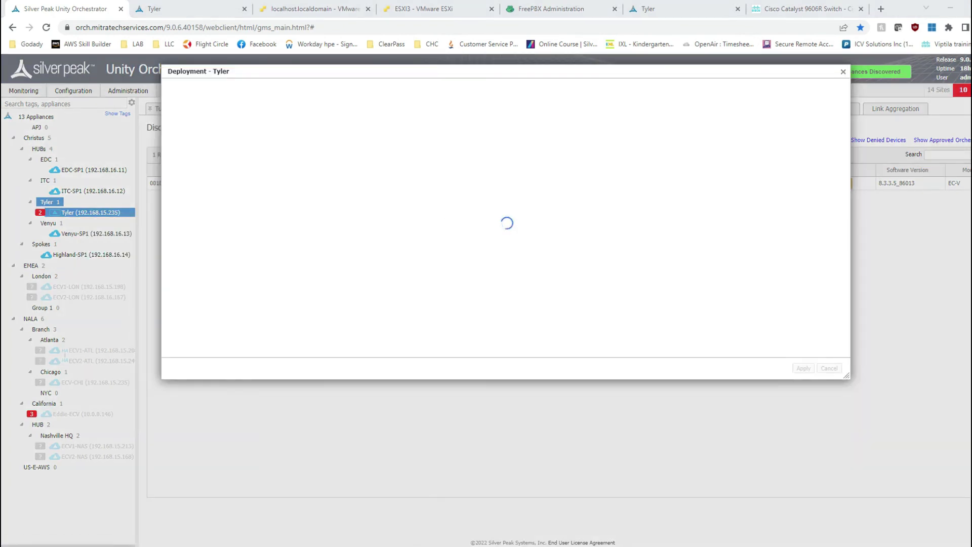
In the switch terminal, enter the command 'sh etherc 20 sum'
left_click(409, 540)
left_click(369, 267)
type("sh etherc")
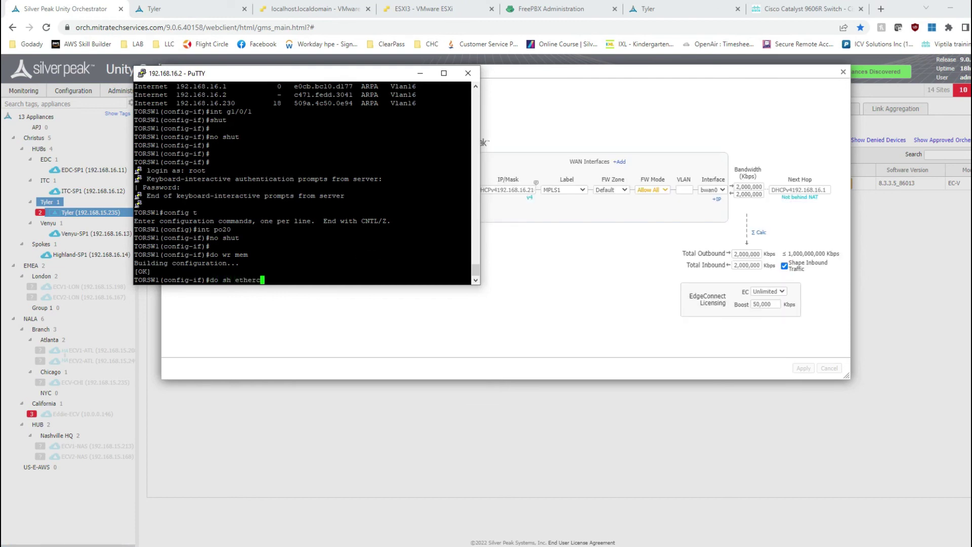
type(" 20 sum")
Run the port-channel 20 summary, highlight the Gi1/0/33 and Gi1/0/34 members, then return to Orchestrator
key("Return")
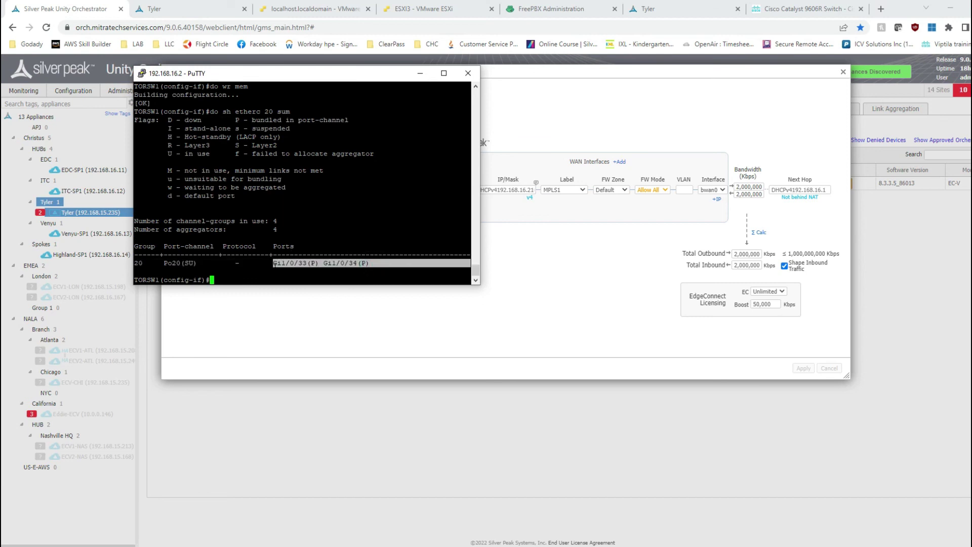
left_click_drag(273, 263, 471, 263)
left_click(376, 272)
left_click(597, 295)
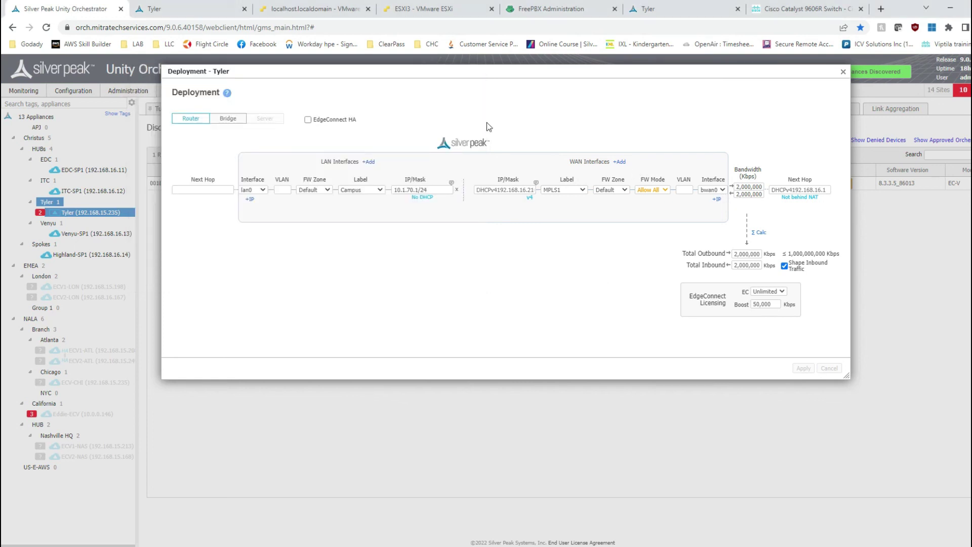
Close the Tyler Deployment dialog and right-click the appliance in the tree
left_click(662, 167)
left_click(844, 72)
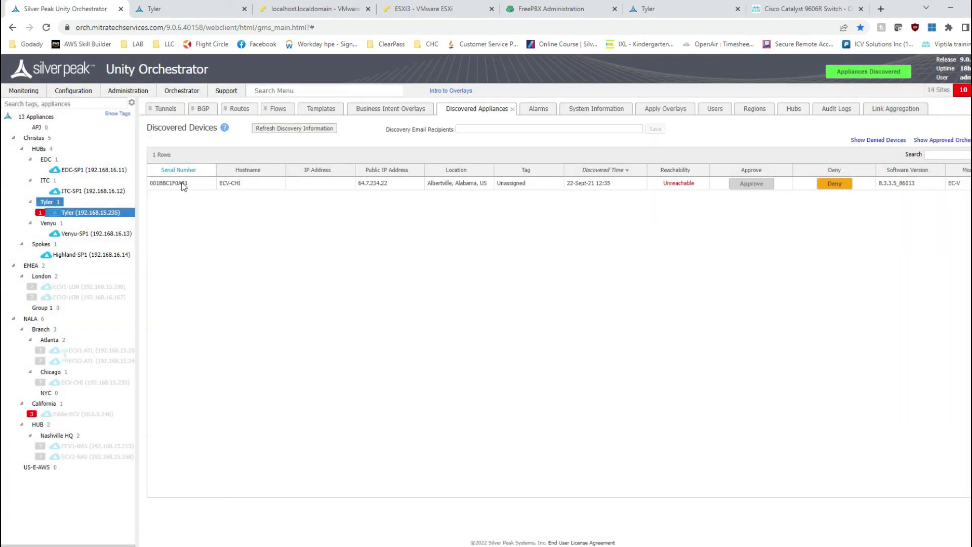
right_click(96, 213)
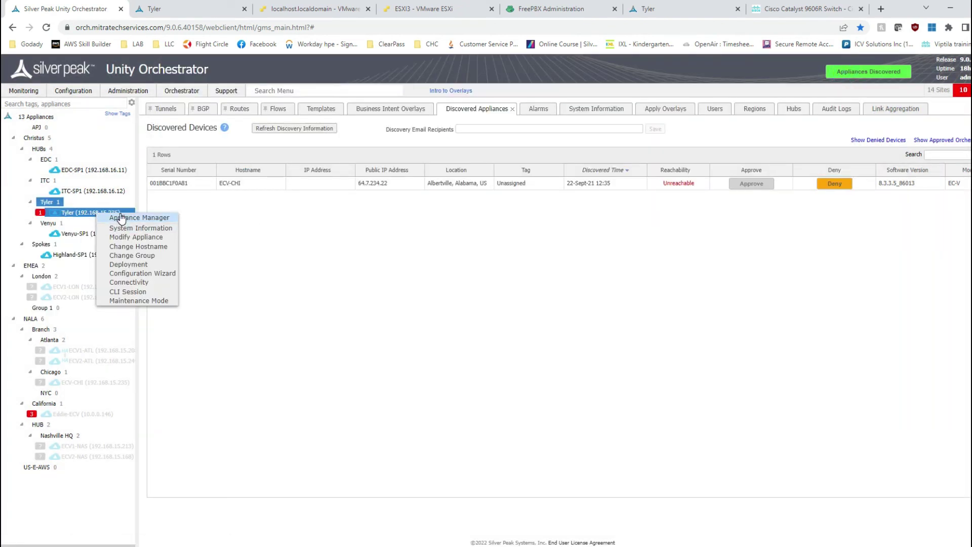
In Appliance Manager's Link Aggregation page, add a blan0 group with lan0 and lan1
left_click(152, 9)
left_click(107, 96)
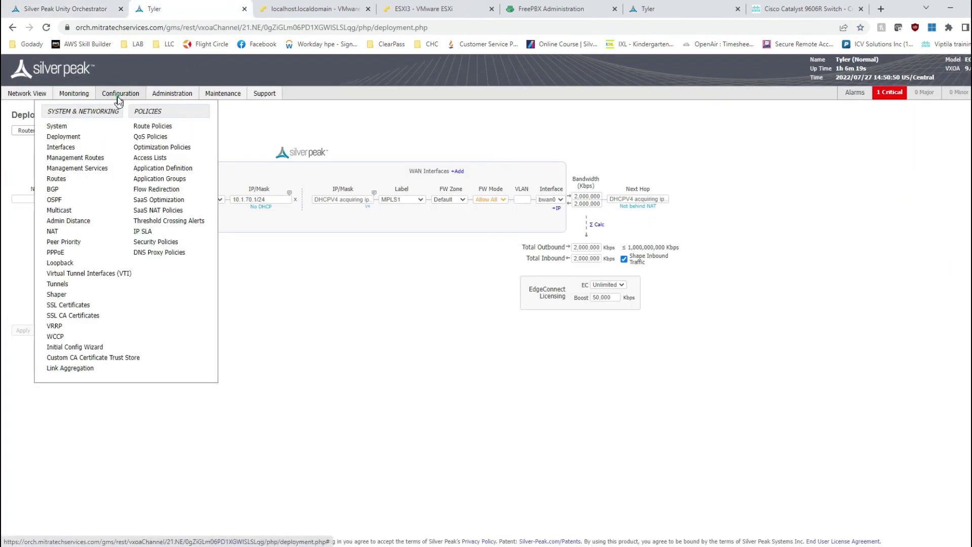
left_click(70, 369)
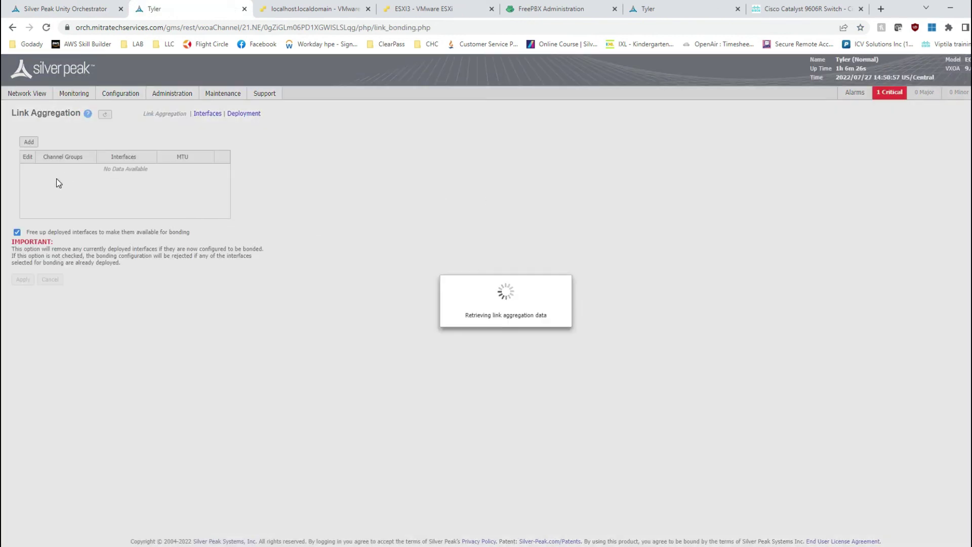
left_click(30, 143)
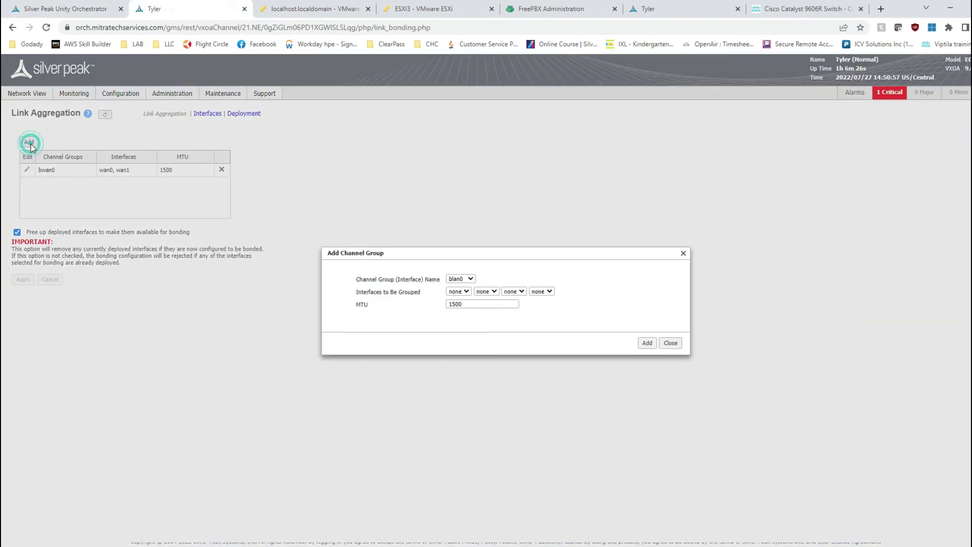
left_click(462, 293)
left_click(454, 300)
left_click(486, 292)
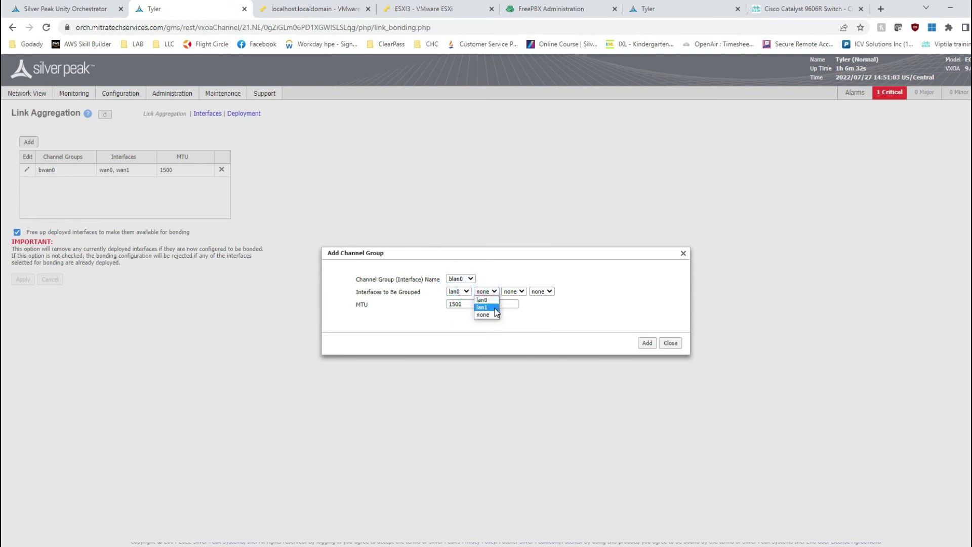
left_click(486, 307)
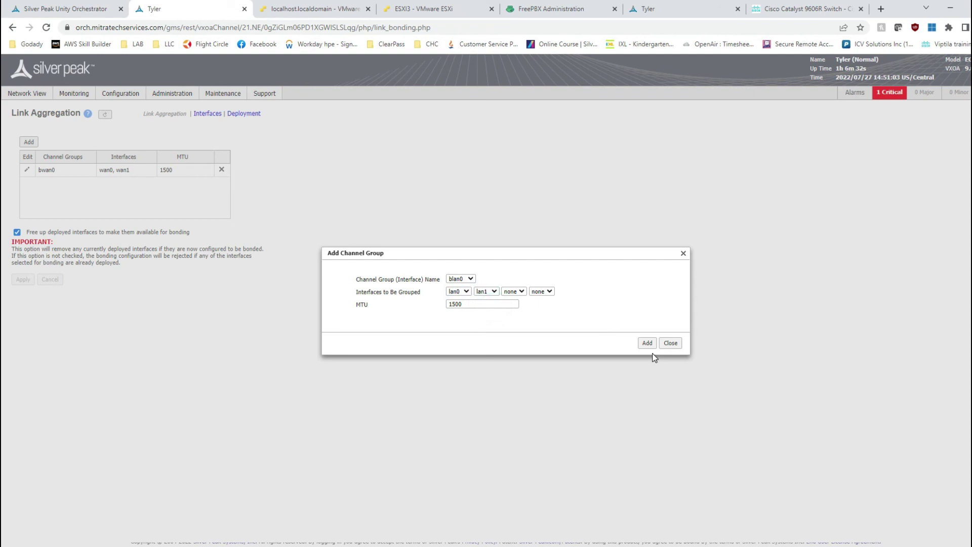